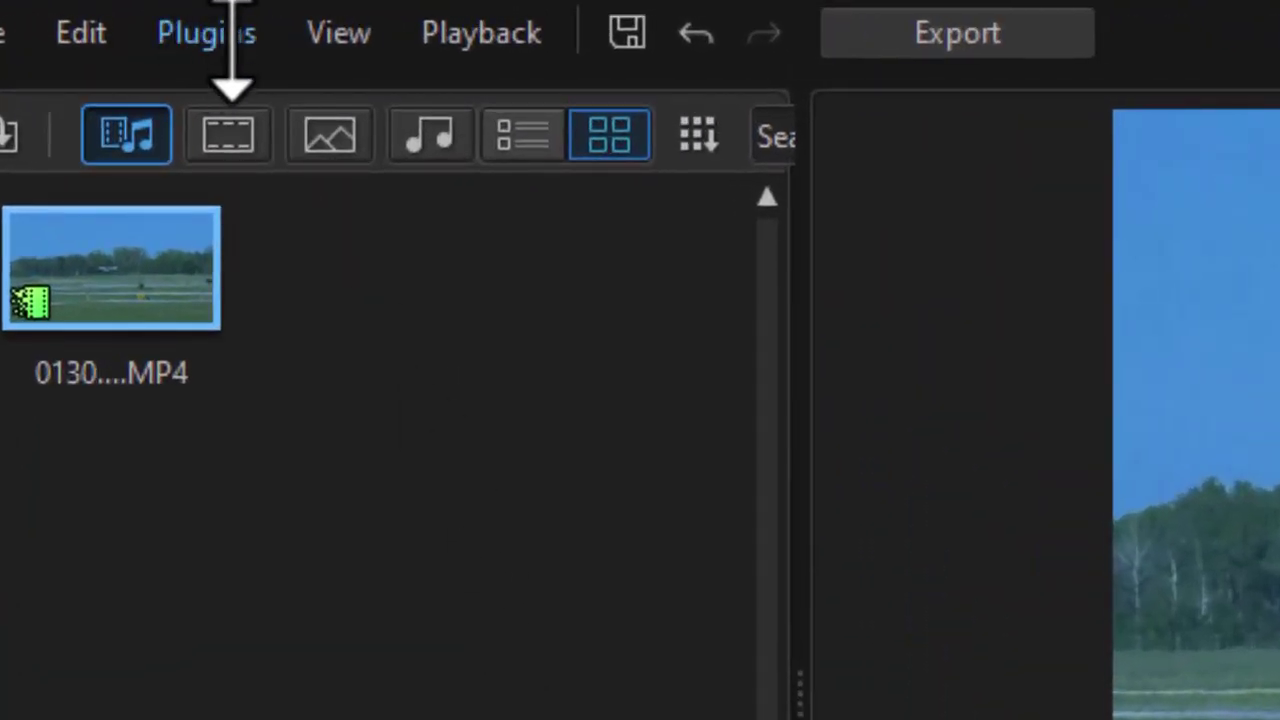
Launch CyberLink Screen Recorder from Plugins and open its Preferences on the General page.
{"action": "left_click", "coordinate": [225, 35]}
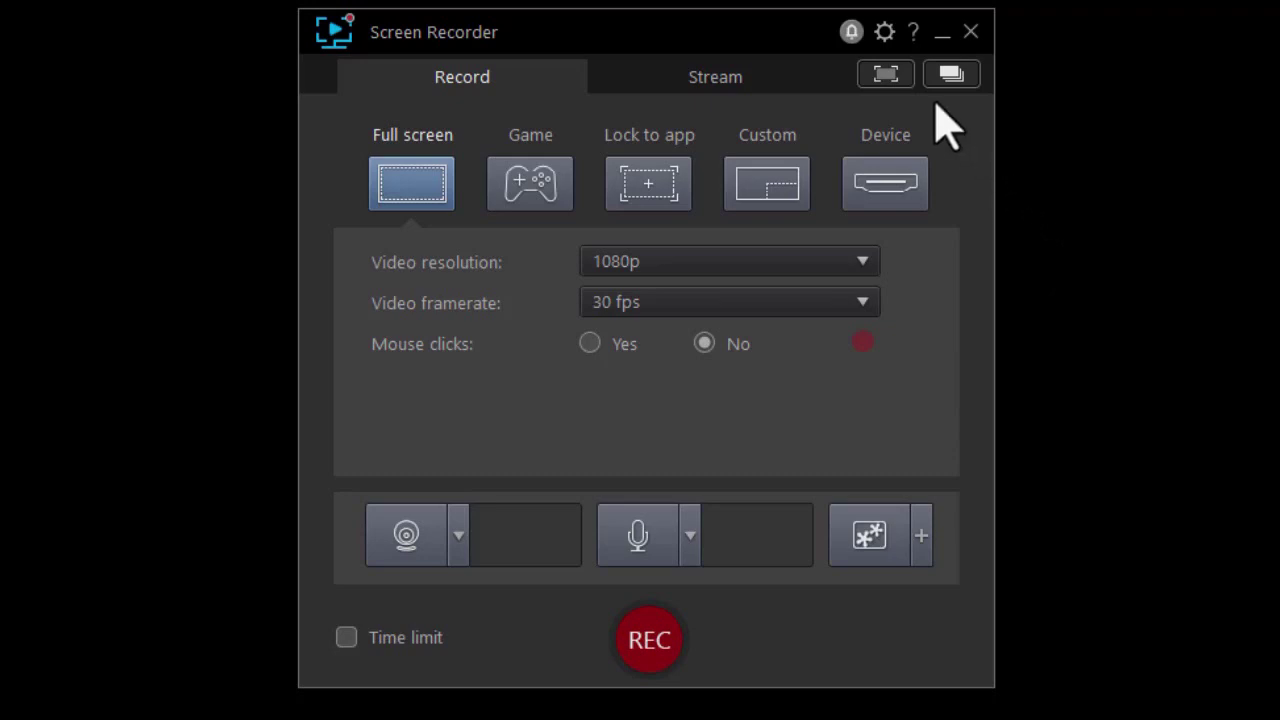
{"action": "left_click", "coordinate": [886, 38]}
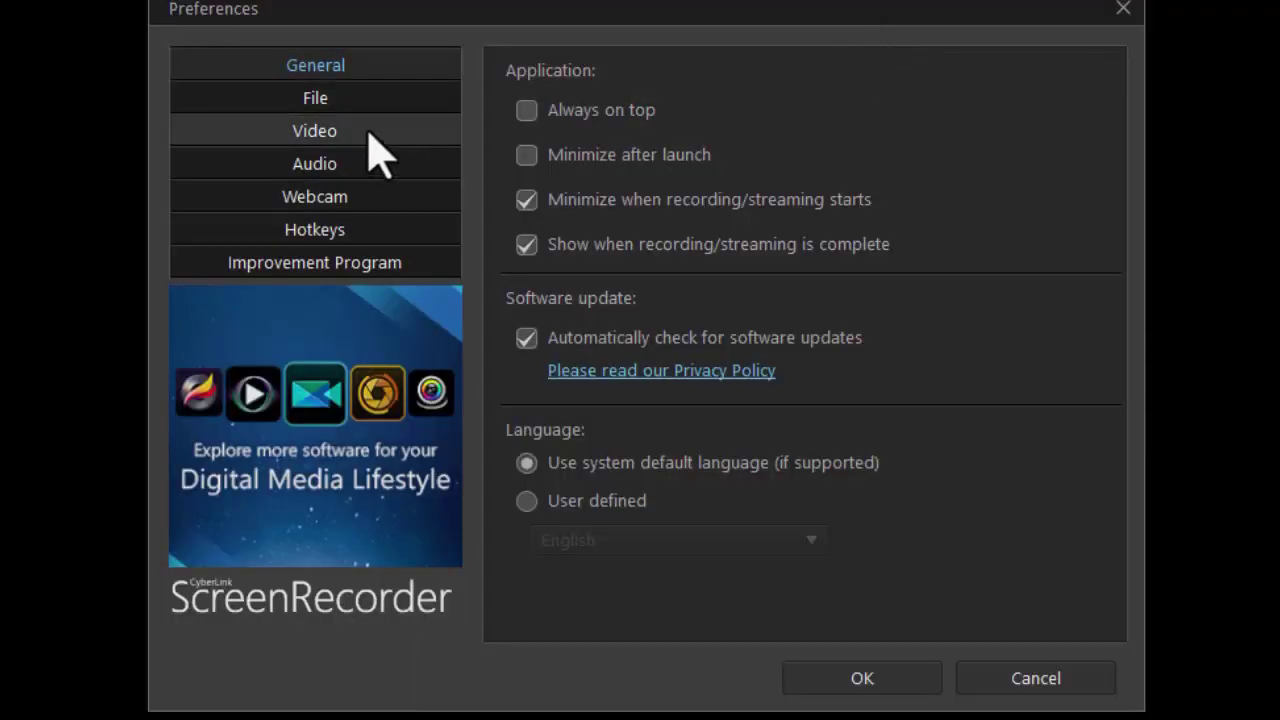
{"action": "left_click", "coordinate": [338, 131]}
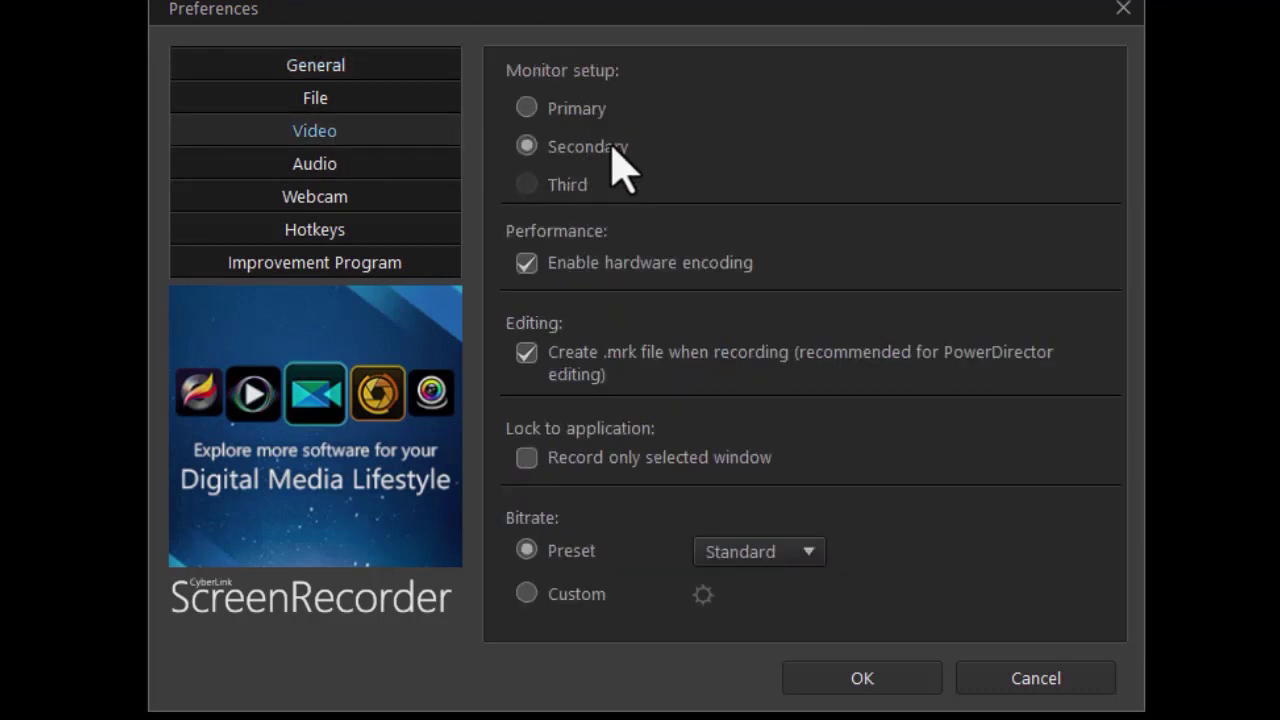
{"action": "left_click", "coordinate": [1021, 682]}
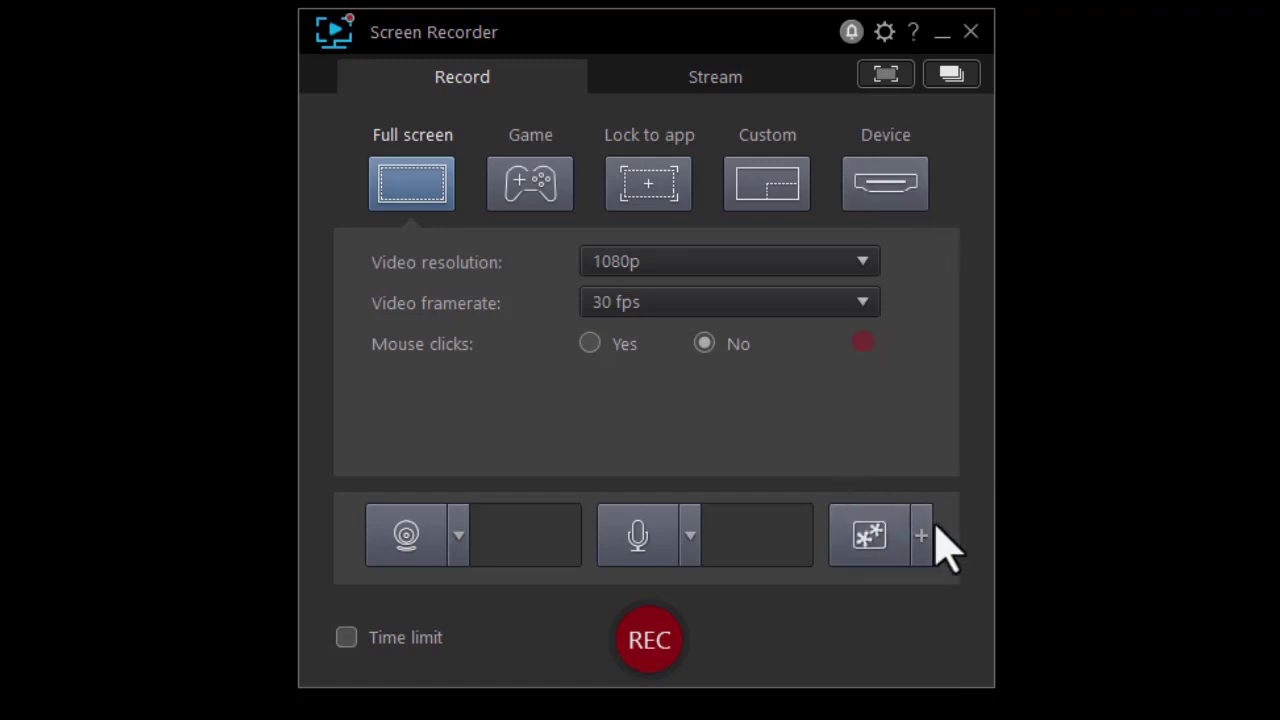
Add concrete logo.png as a video overlay on the full-screen capture.
{"action": "left_click", "coordinate": [880, 544]}
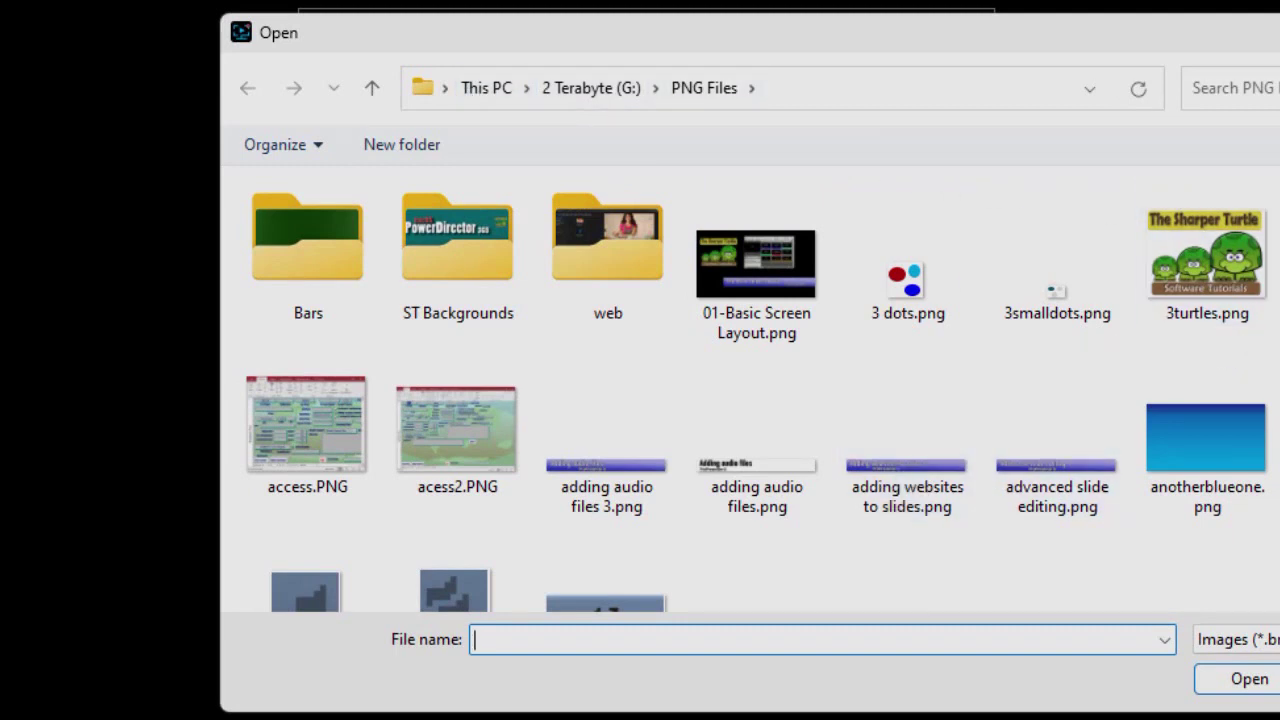
{"action": "scroll", "coordinate": [757, 388], "scroll_direction": "down", "scroll_amount": 10}
{"action": "scroll", "coordinate": [757, 388], "scroll_direction": "up", "scroll_amount": 5}
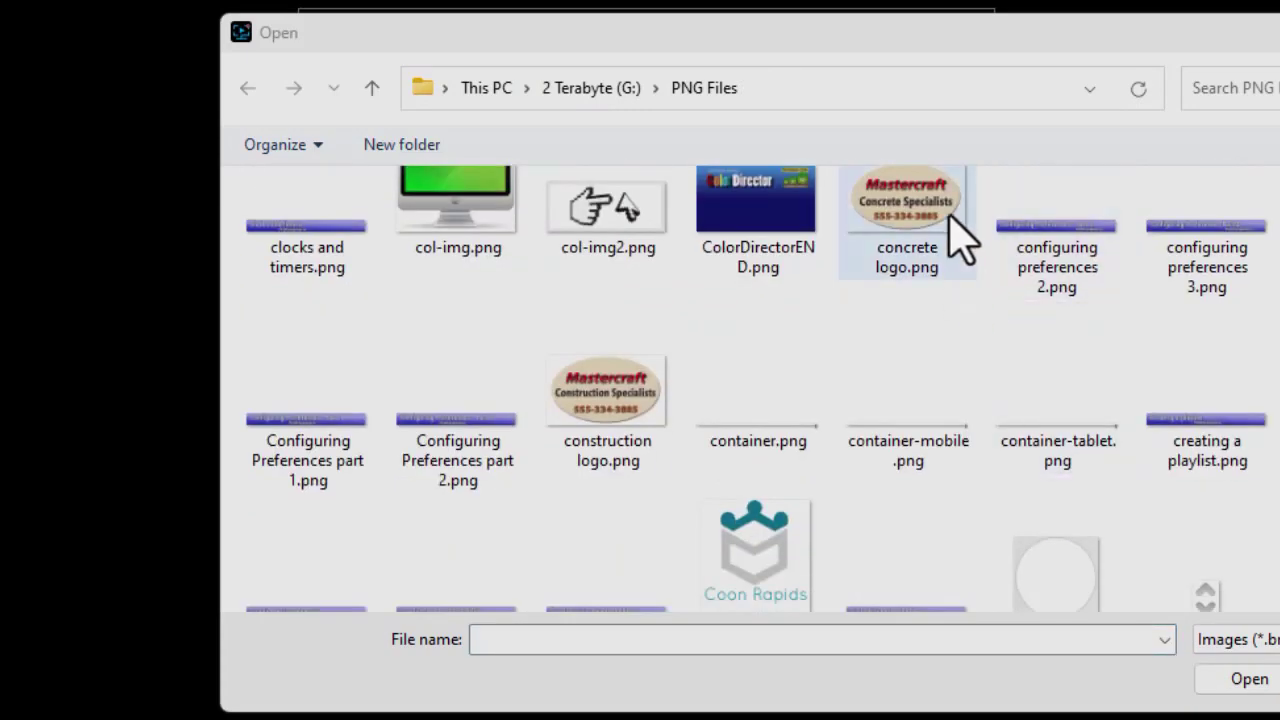
{"action": "double_click", "coordinate": [912, 205]}
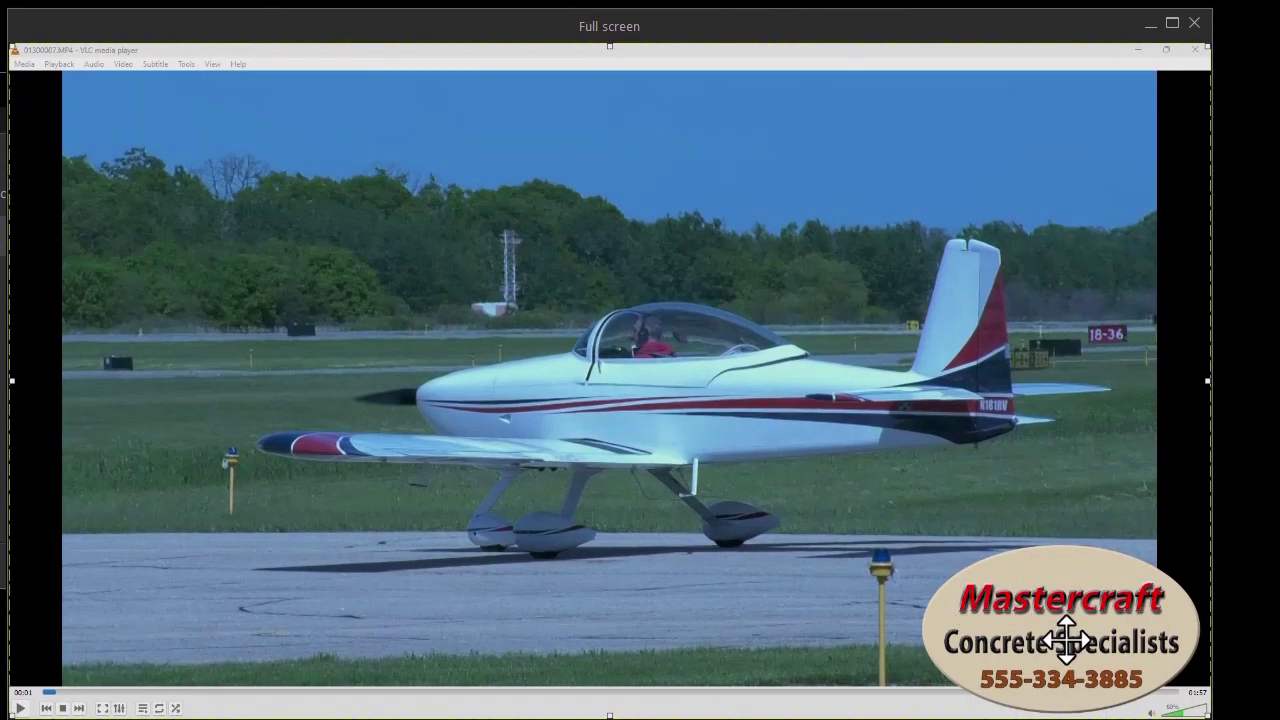
Close the full-screen preview and reopen the Video Overlays list.
{"action": "left_click", "coordinate": [1195, 25]}
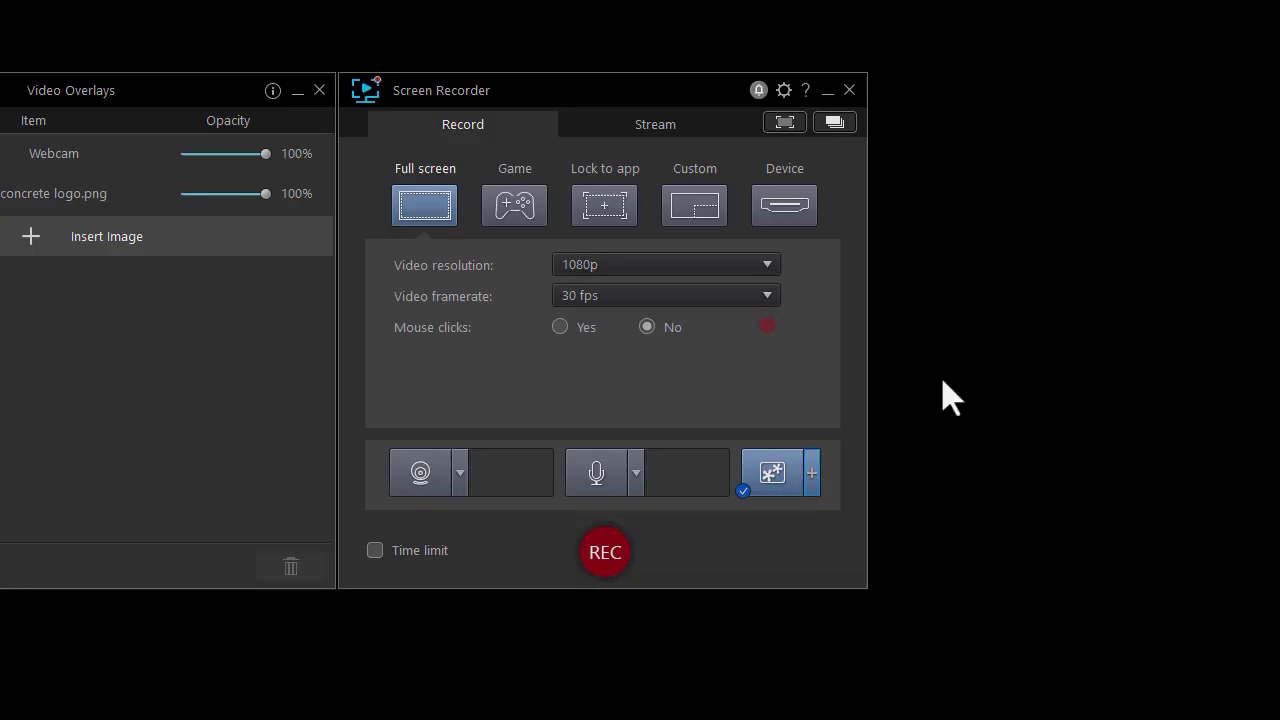
{"action": "left_click", "coordinate": [813, 477]}
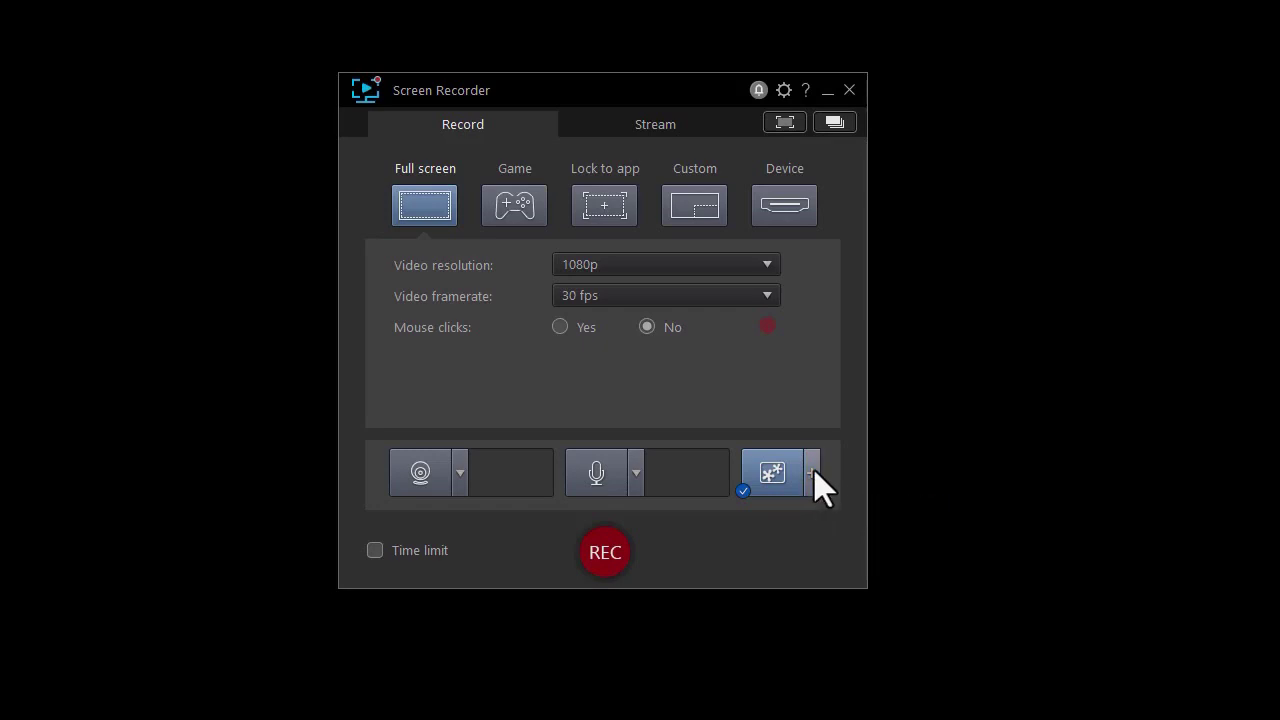
{"action": "left_click", "coordinate": [813, 477]}
Move the overlays list over the recorder, select concrete logo.png, and choose Insert Image.
{"action": "left_click_drag", "start_coordinate": [233, 80], "coordinate": [826, 92]}
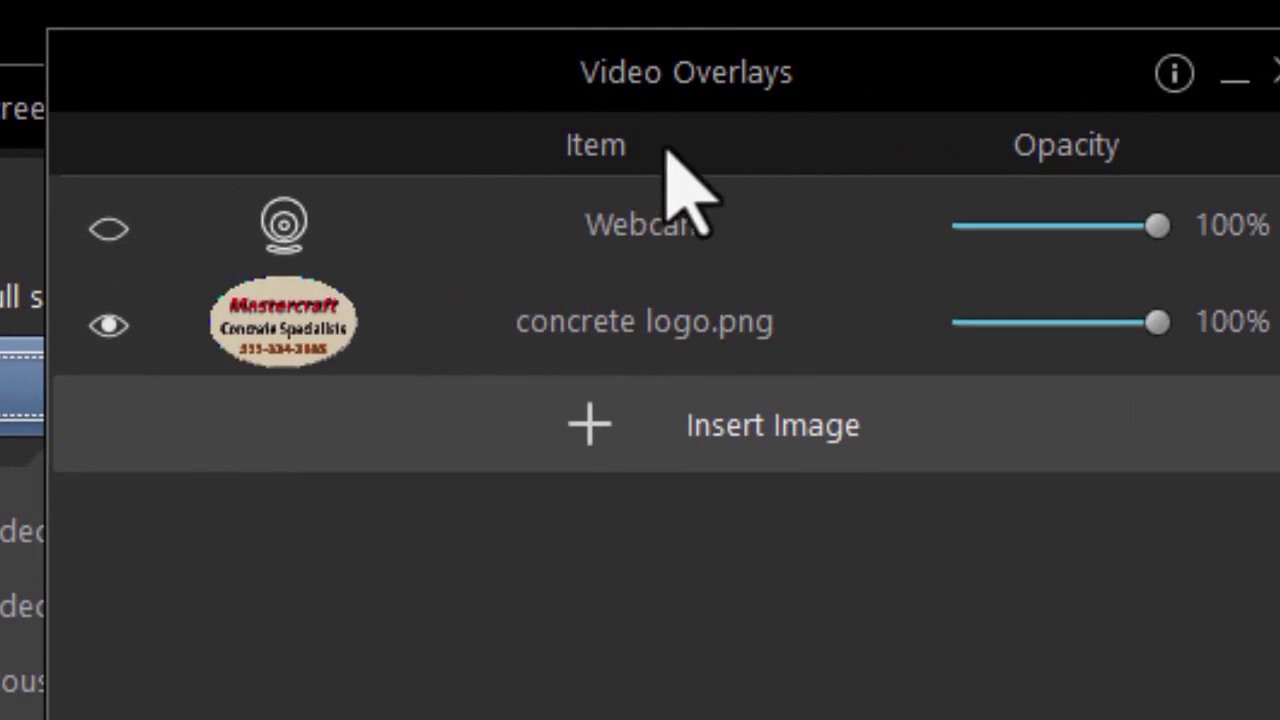
{"action": "left_click", "coordinate": [460, 305]}
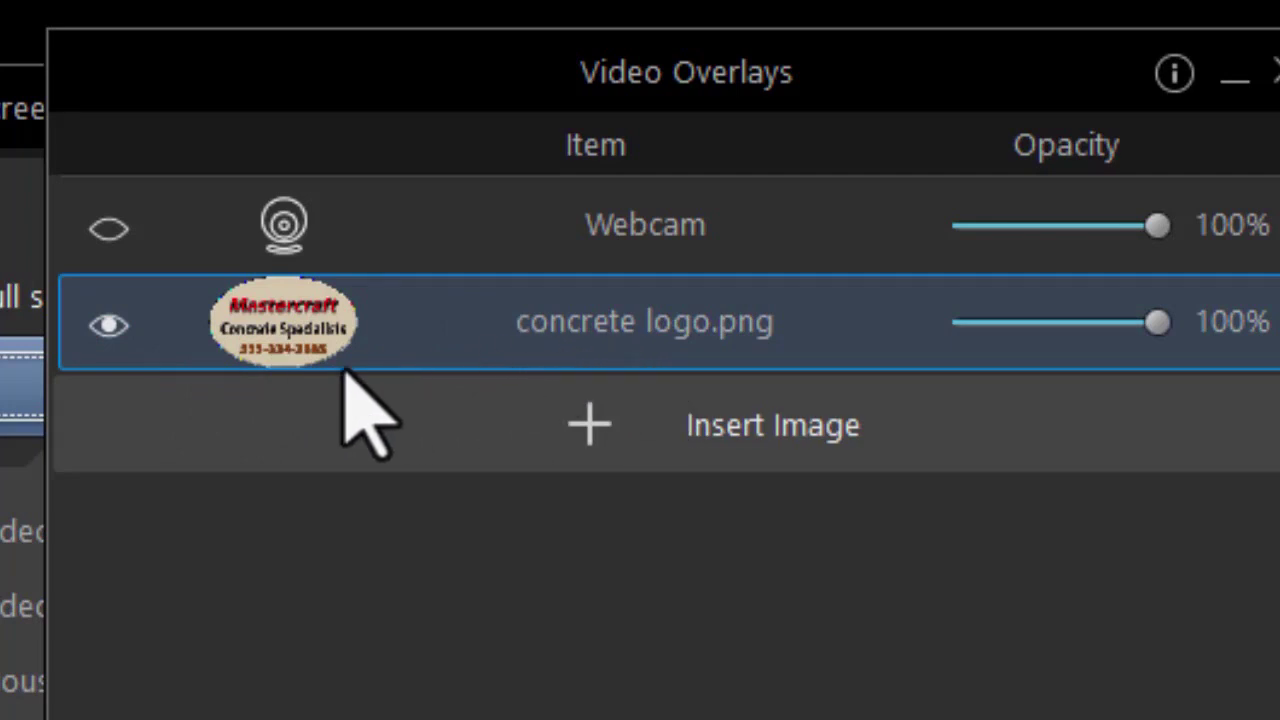
{"action": "left_click", "coordinate": [594, 425]}
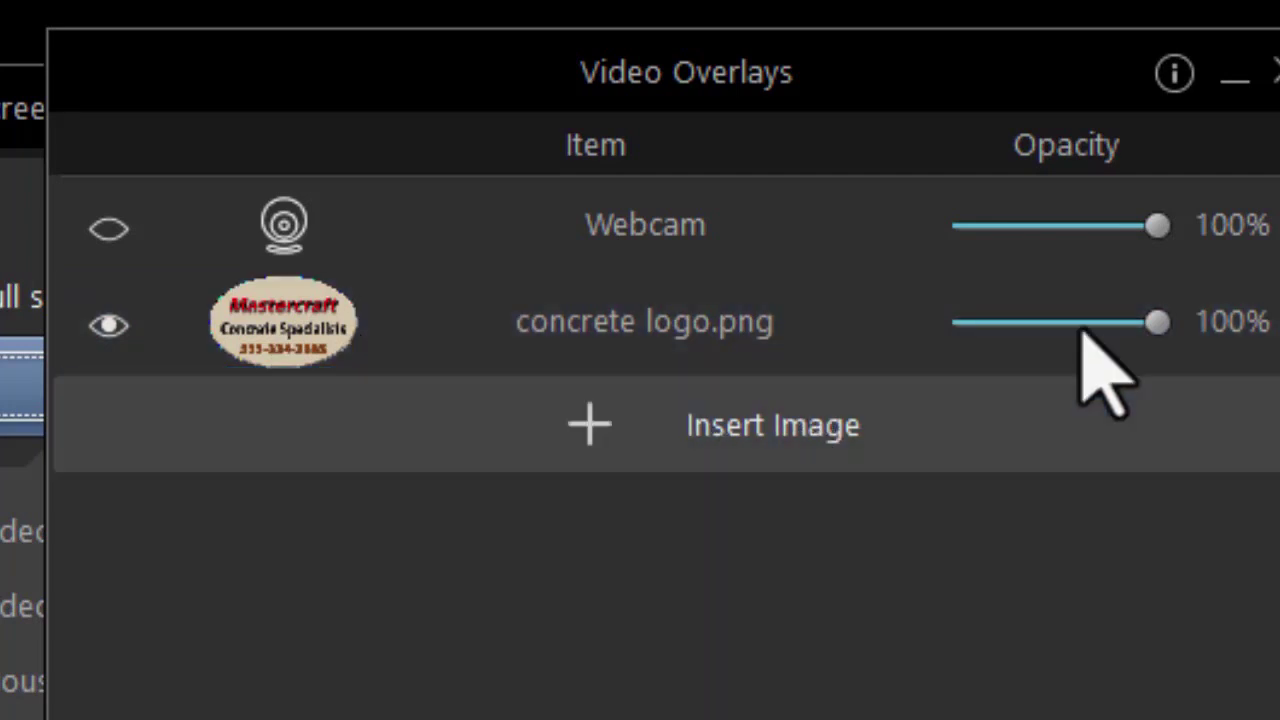
{"action": "left_click", "coordinate": [781, 438]}
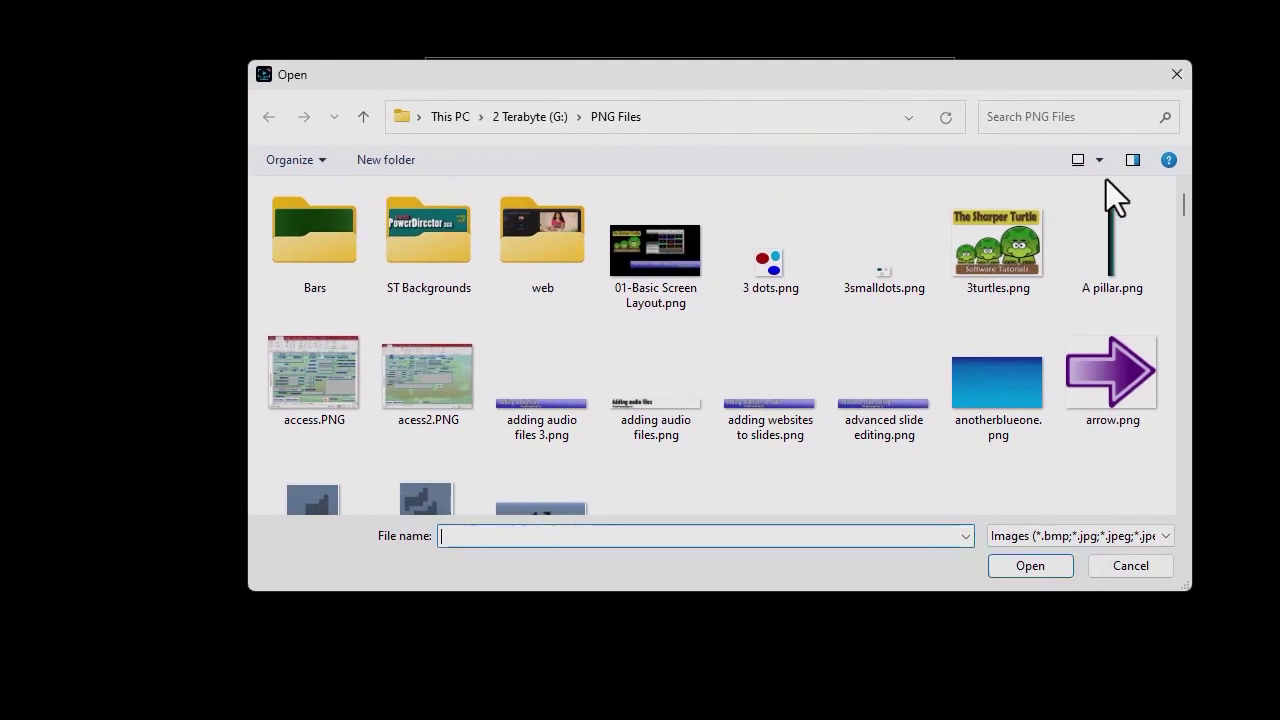
Add starlakeiundustries.png as a third overlay, then close the overlays list.
{"action": "left_click_drag", "start_coordinate": [1185, 205], "coordinate": [1196, 408]}
{"action": "scroll", "coordinate": [1128, 270], "scroll_direction": "up", "scroll_amount": 1}
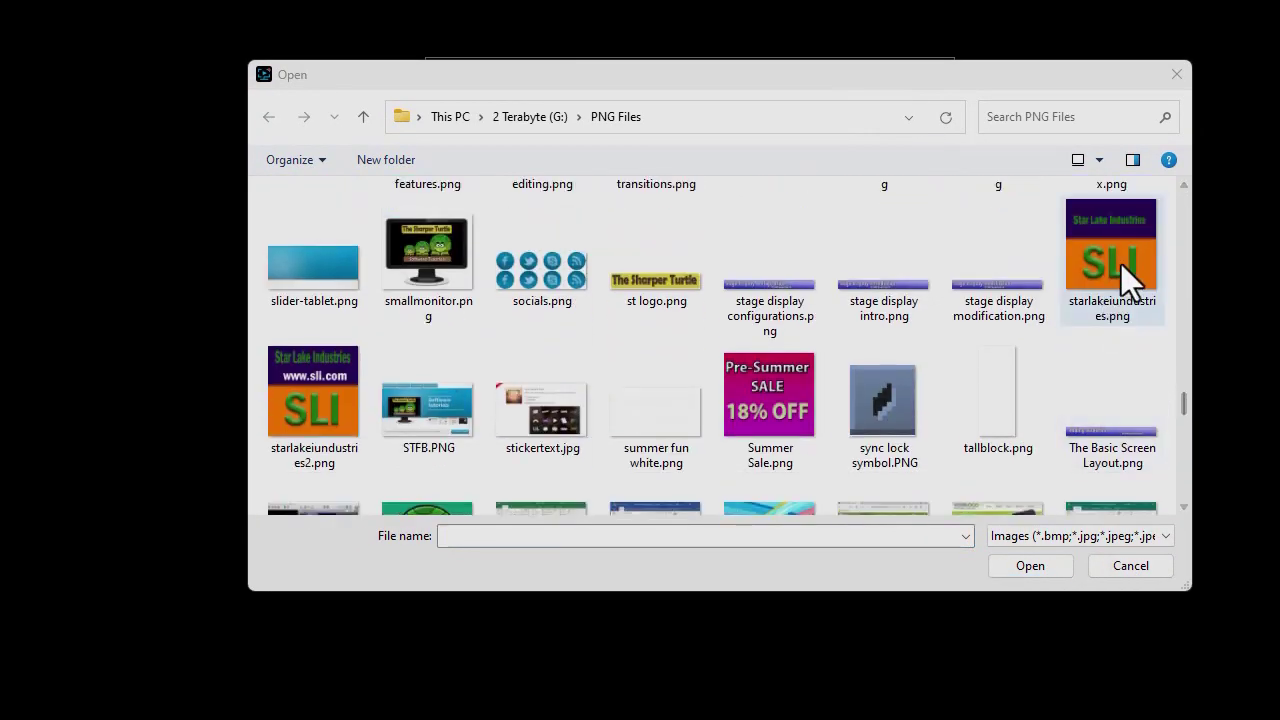
{"action": "double_click", "coordinate": [1127, 255]}
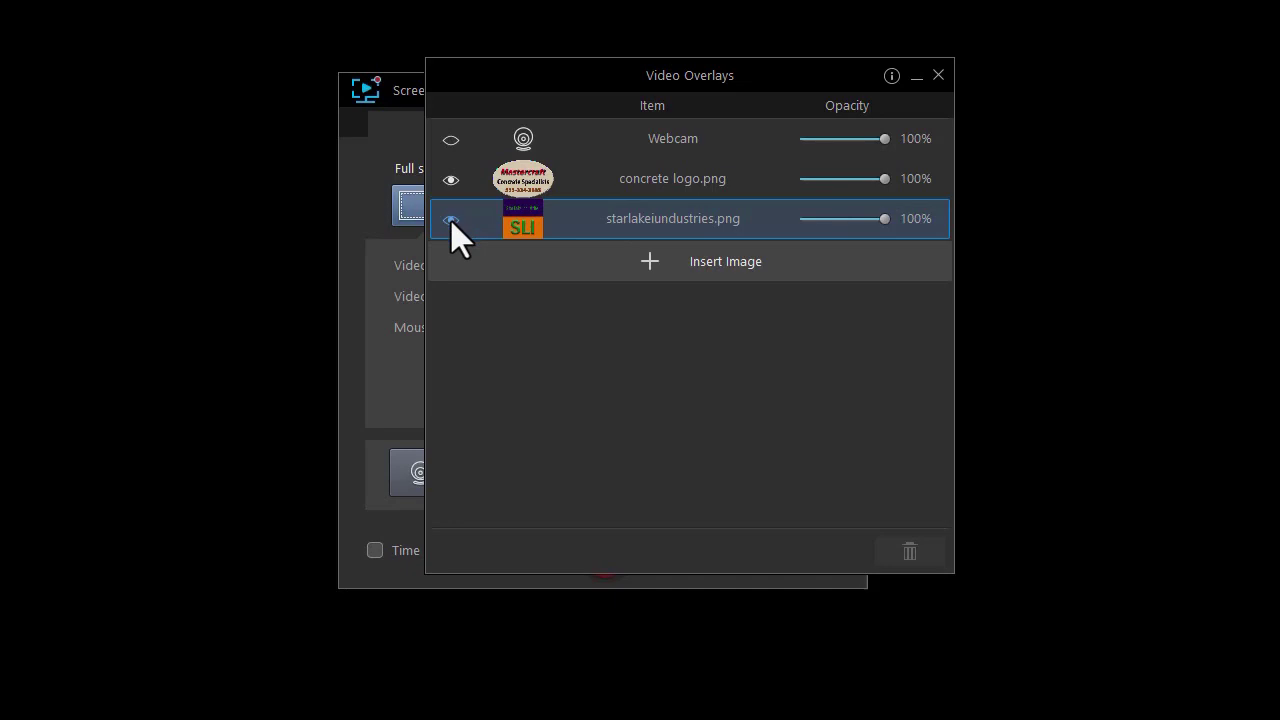
{"action": "left_click", "coordinate": [938, 76]}
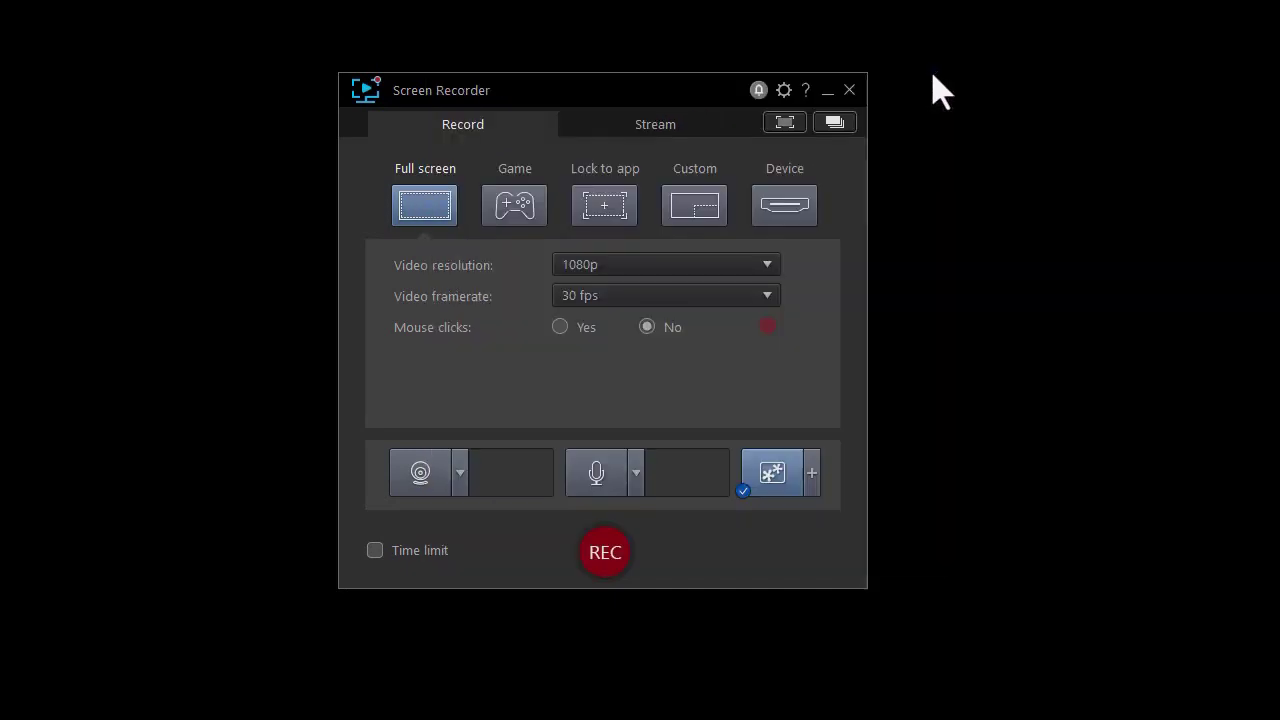
In the full-screen preview, shrink the Mastercraft logo and place it top-left.
{"action": "left_click", "coordinate": [784, 123]}
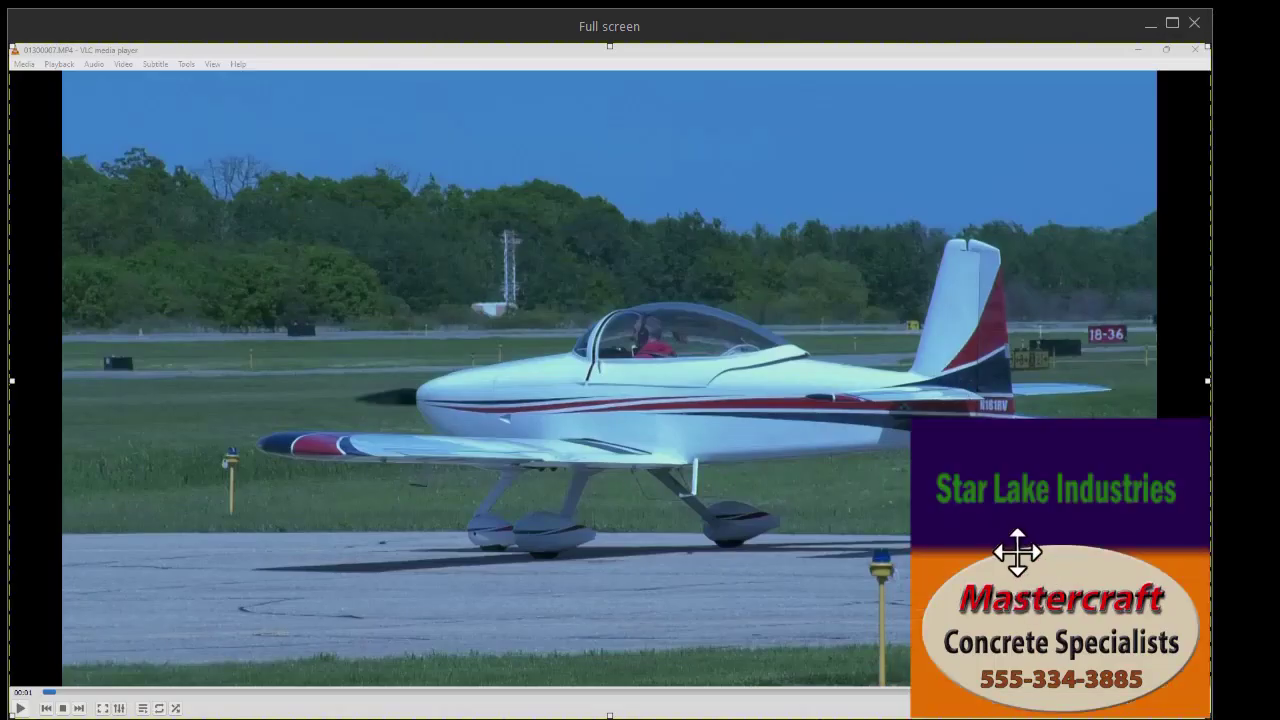
{"action": "left_click_drag", "start_coordinate": [1057, 609], "coordinate": [259, 188]}
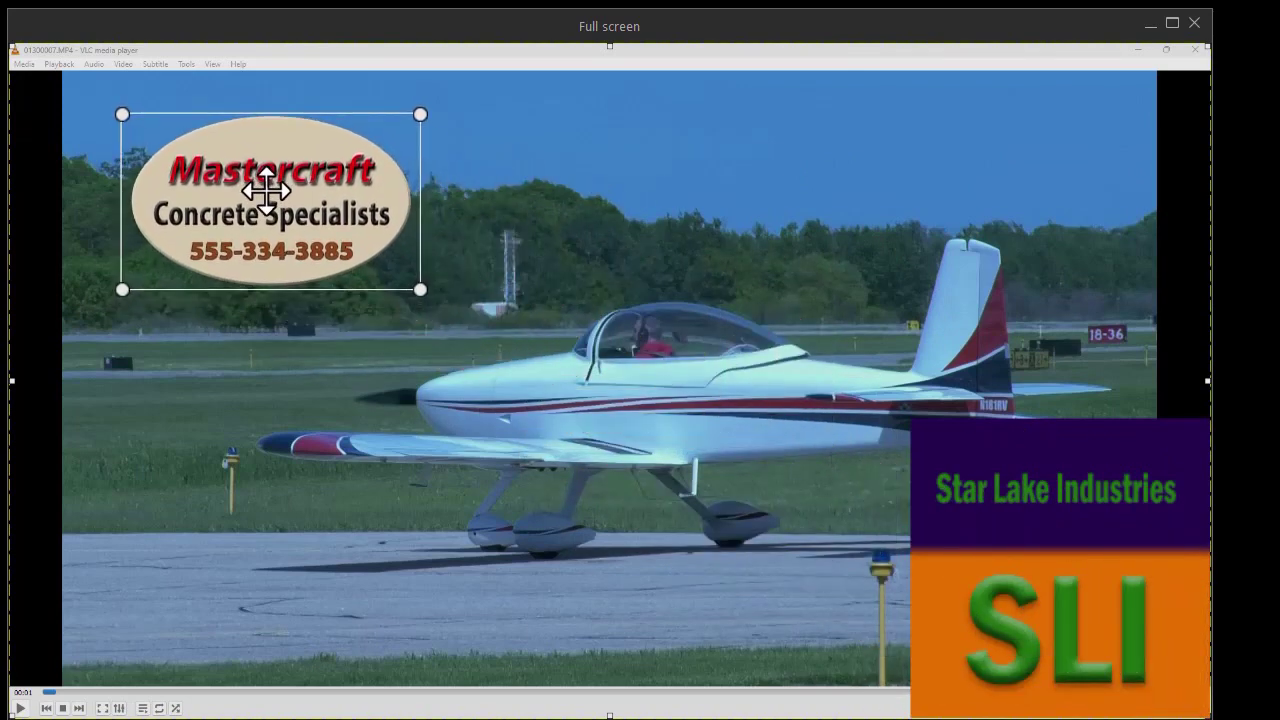
{"action": "left_click_drag", "start_coordinate": [420, 290], "coordinate": [277, 205]}
Shrink the Star Lake Industries logo and place it in the top-right corner.
{"action": "left_click_drag", "start_coordinate": [1027, 510], "coordinate": [943, 218]}
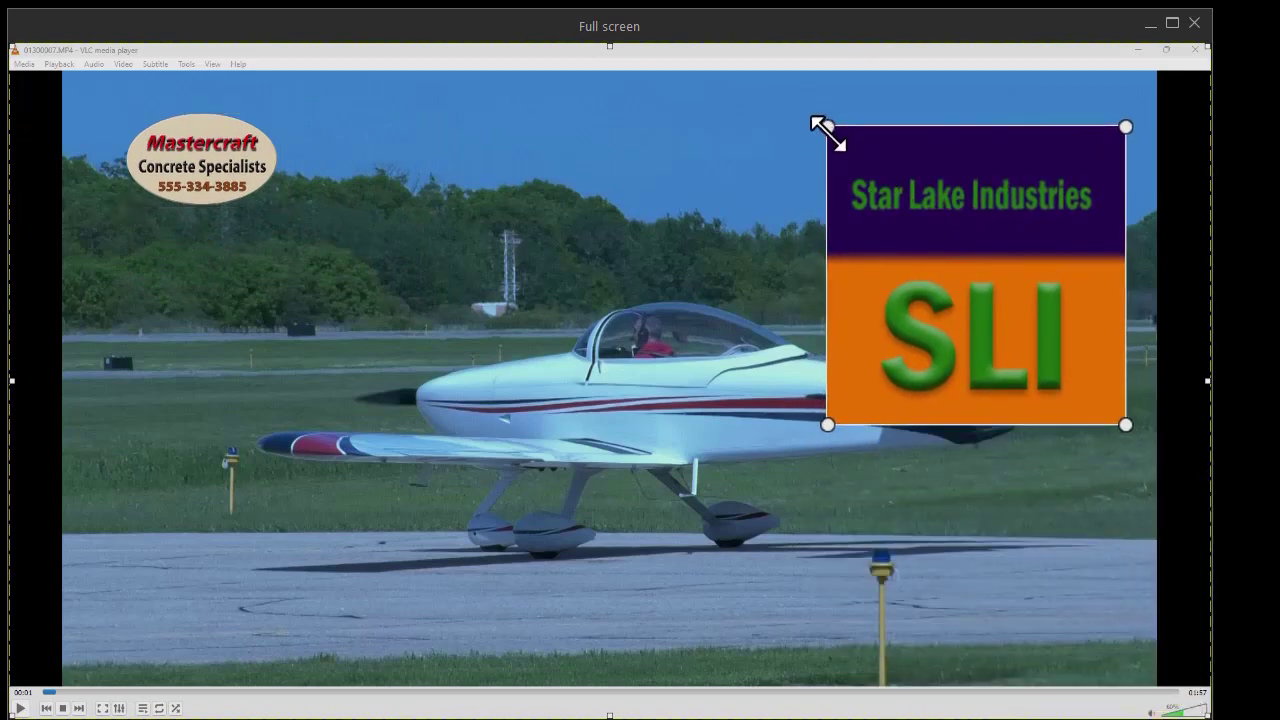
{"action": "left_click_drag", "start_coordinate": [827, 130], "coordinate": [987, 287]}
{"action": "left_click_drag", "start_coordinate": [1060, 374], "coordinate": [1060, 188]}
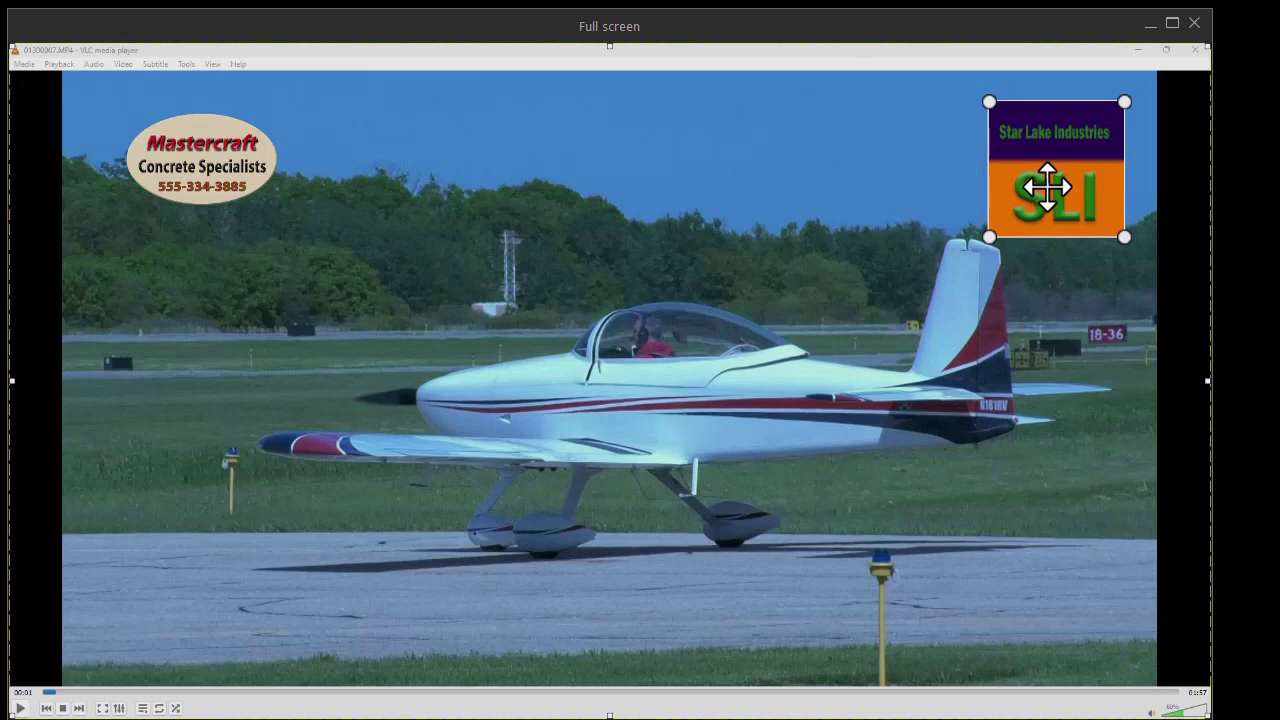
Hide the starlakeiundustries.png overlay, leaving only the concrete logo visible.
{"action": "left_click", "coordinate": [1193, 23]}
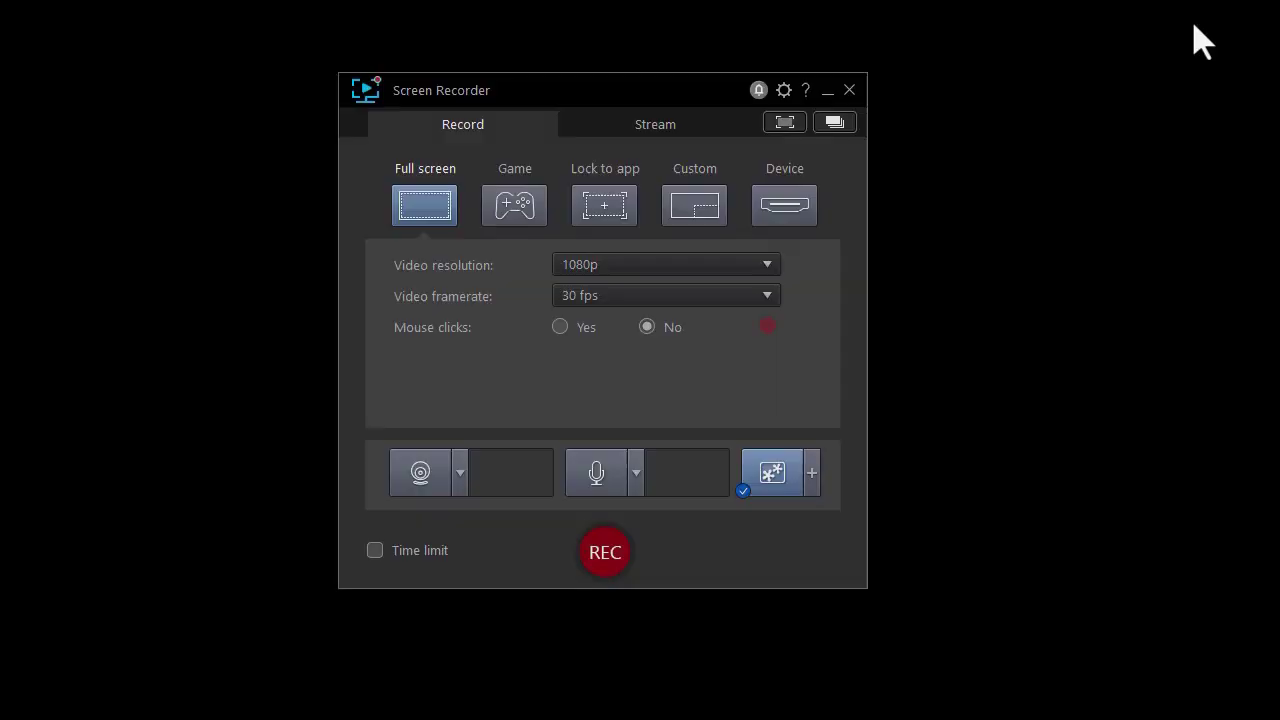
{"action": "left_click", "coordinate": [812, 474]}
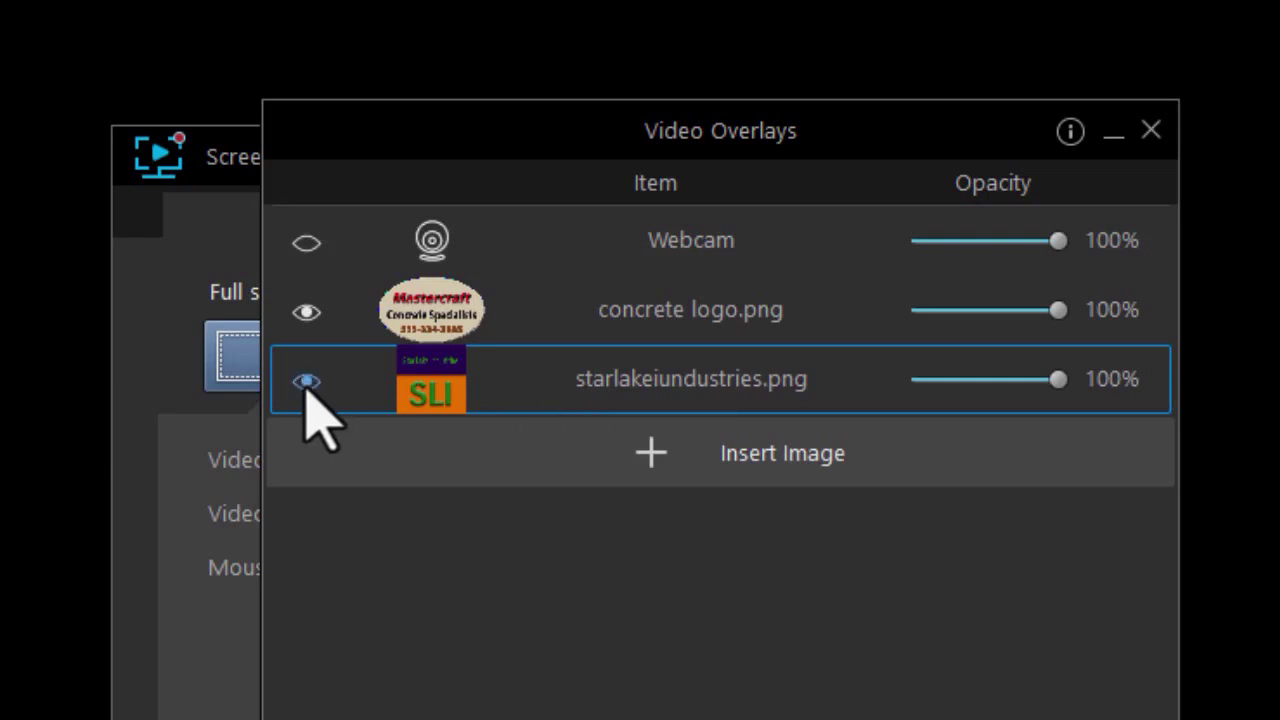
{"action": "left_click", "coordinate": [306, 382]}
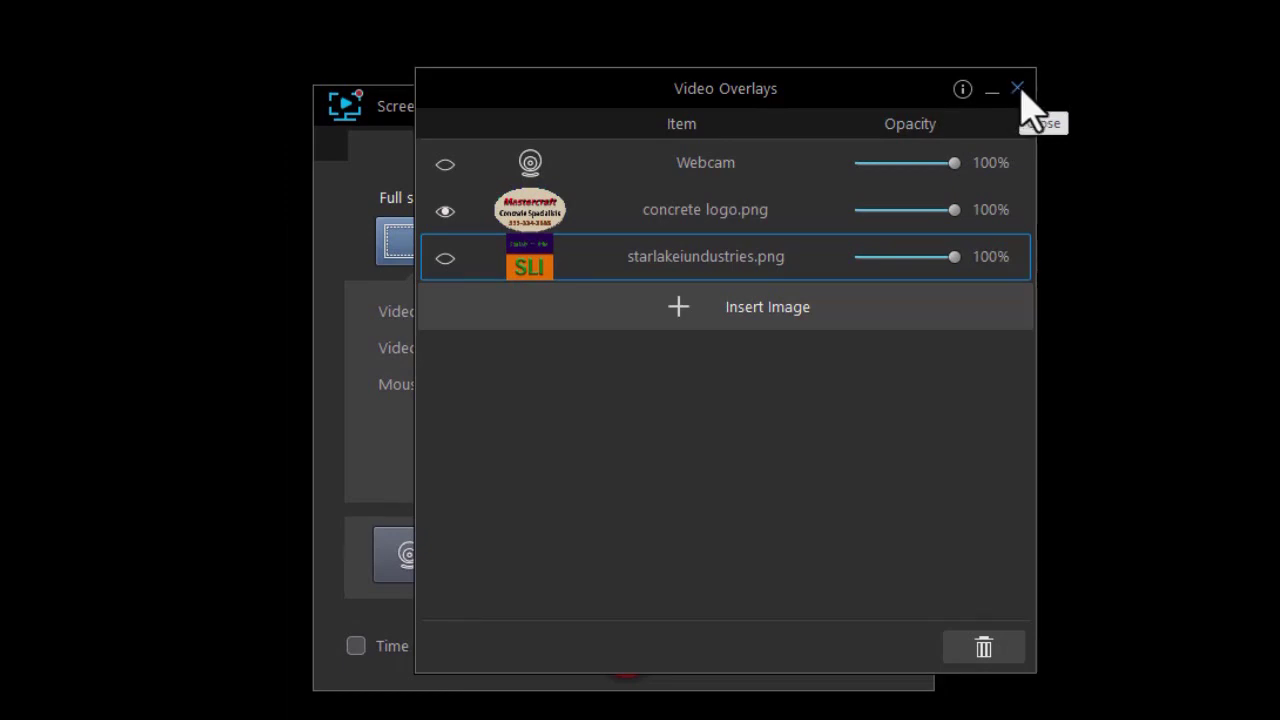
{"action": "left_click", "coordinate": [1018, 90]}
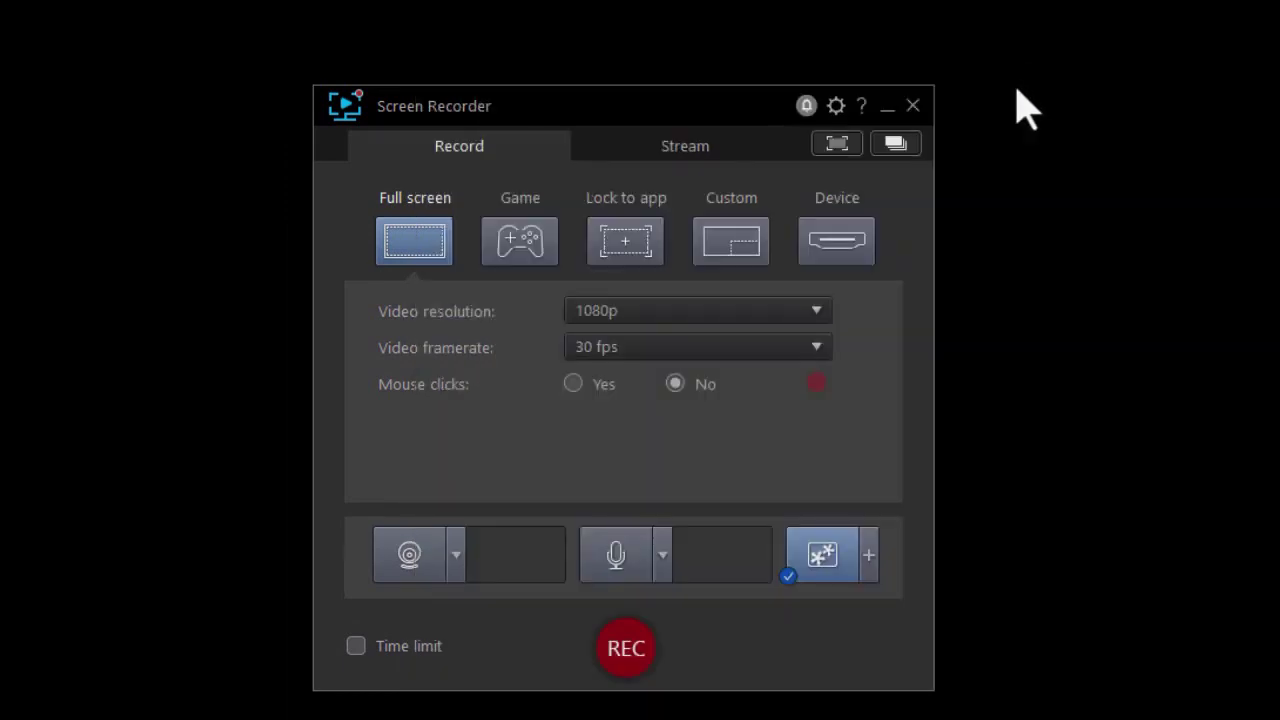
Move the Mastercraft logo to the video's bottom-left corner in the full-screen preview.
{"action": "left_click", "coordinate": [838, 148]}
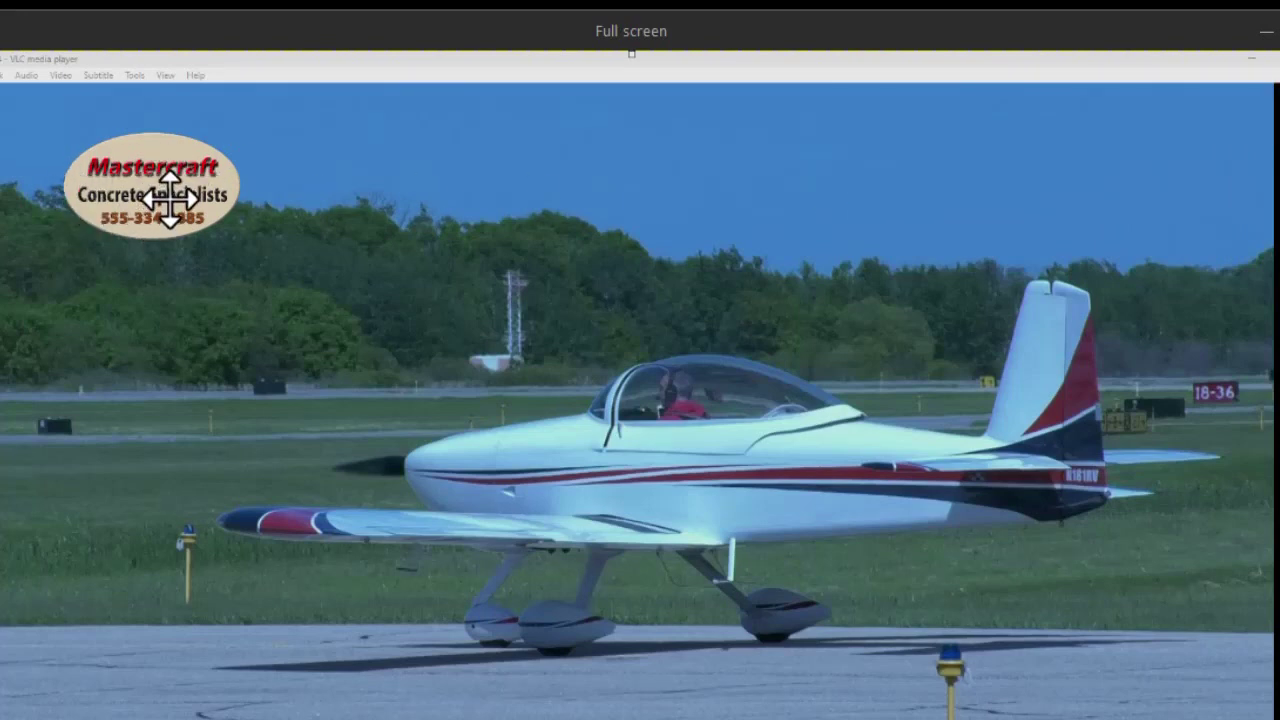
{"action": "left_click_drag", "start_coordinate": [170, 202], "coordinate": [142, 677]}
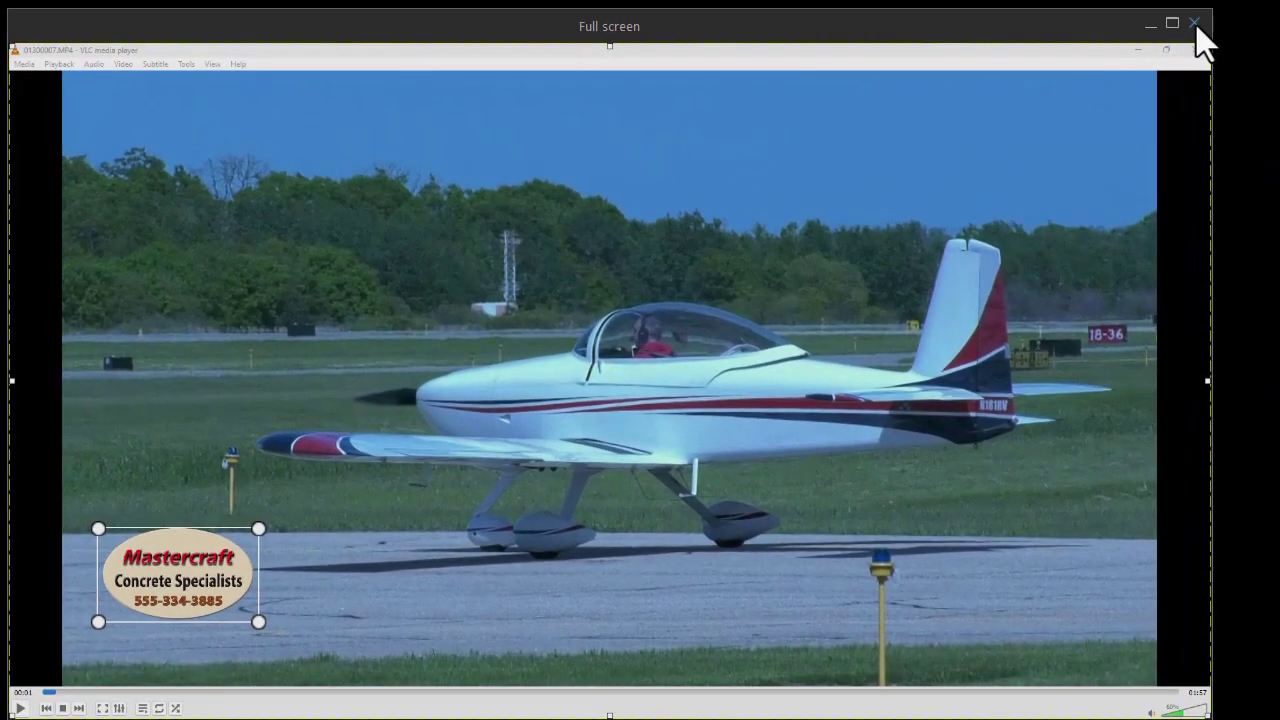
{"action": "left_click", "coordinate": [1196, 24]}
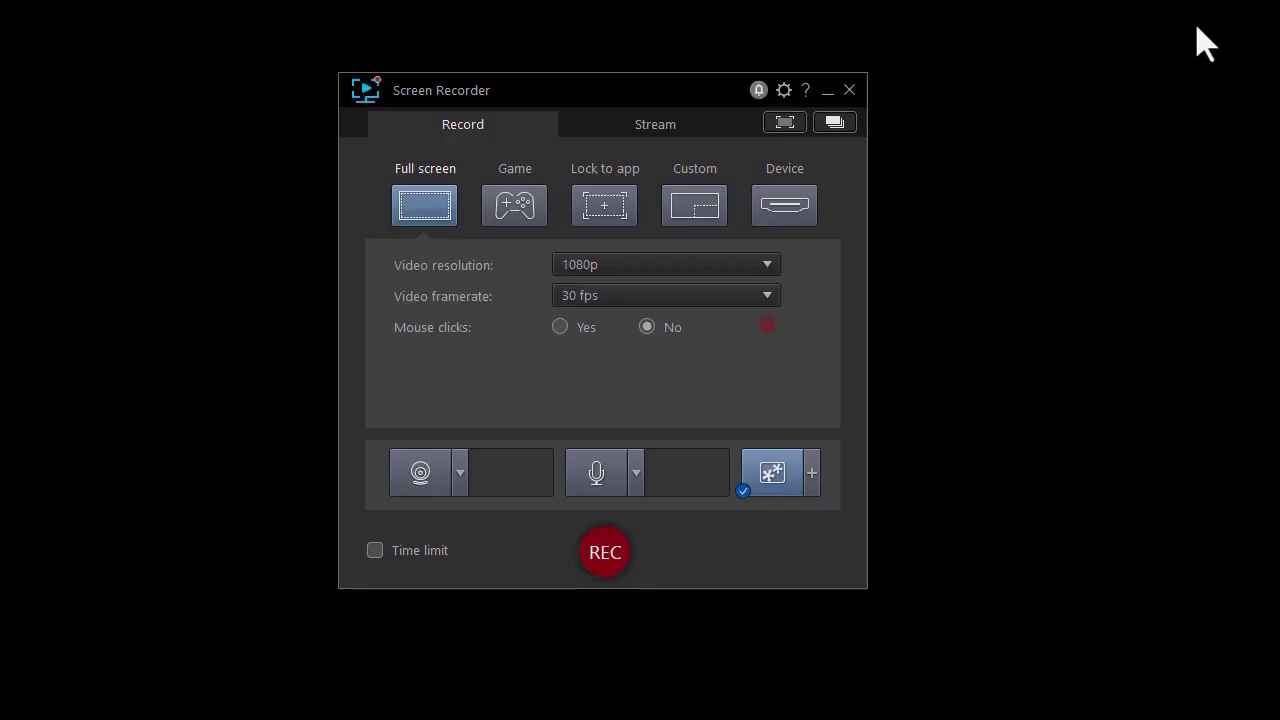
Lower the concrete logo.png opacity to 79% and check it in the full-screen preview.
{"action": "left_click", "coordinate": [812, 474]}
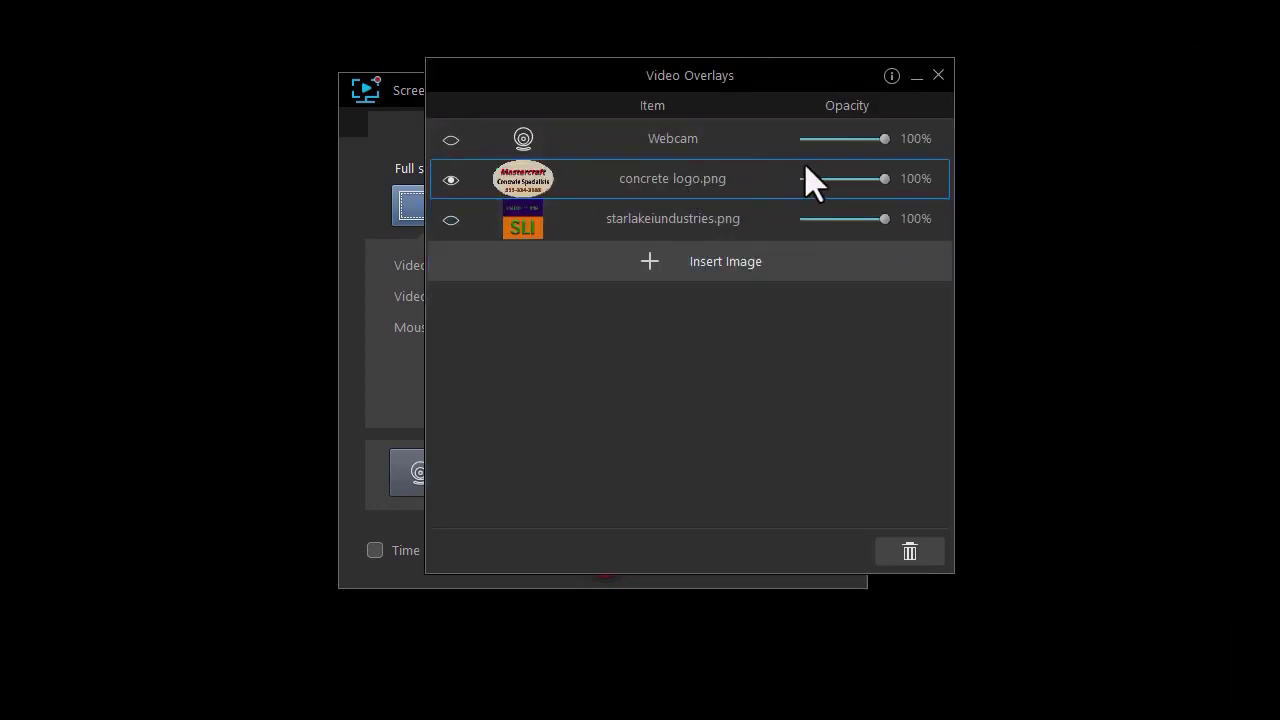
{"action": "left_click_drag", "start_coordinate": [881, 188], "coordinate": [862, 208]}
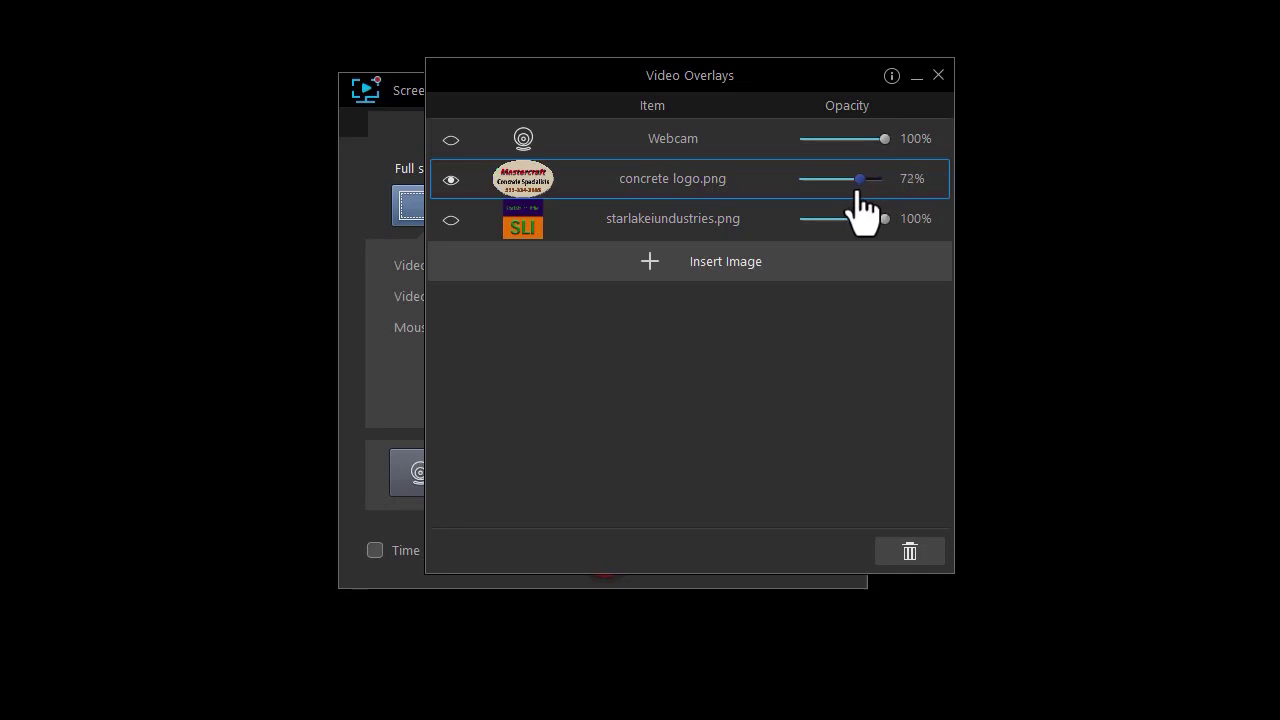
{"action": "left_click", "coordinate": [938, 77]}
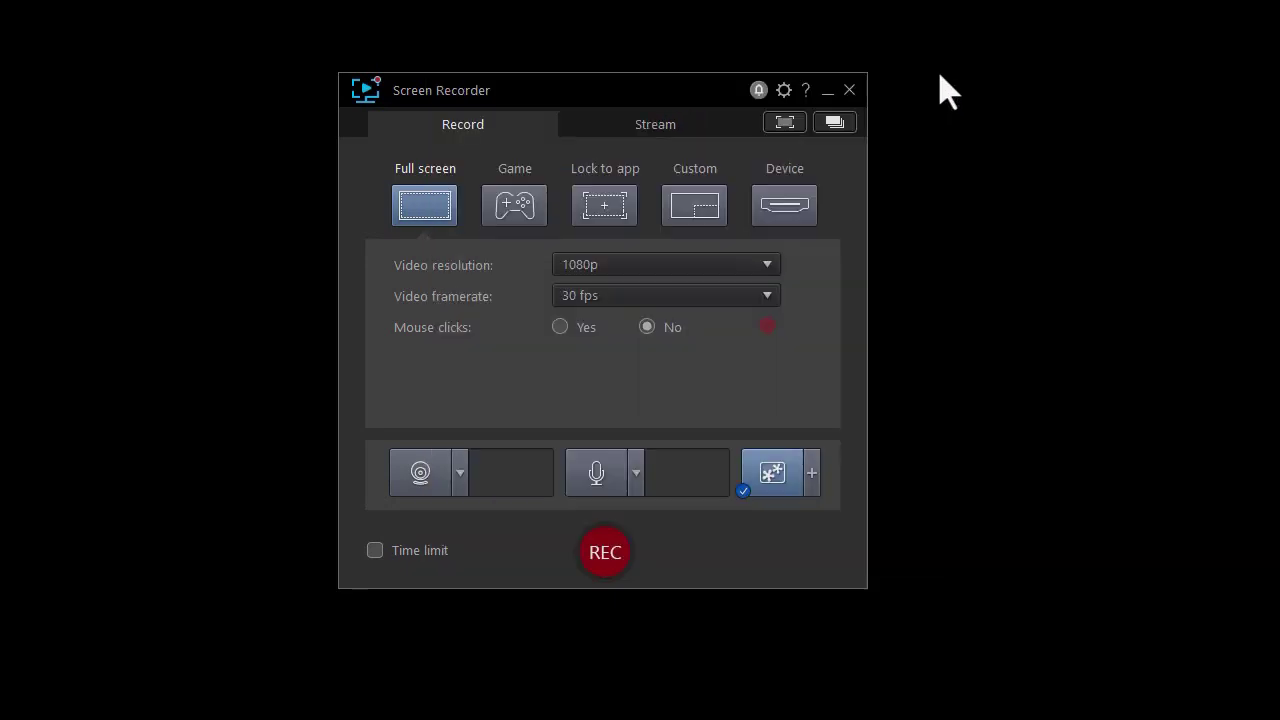
{"action": "left_click", "coordinate": [785, 122]}
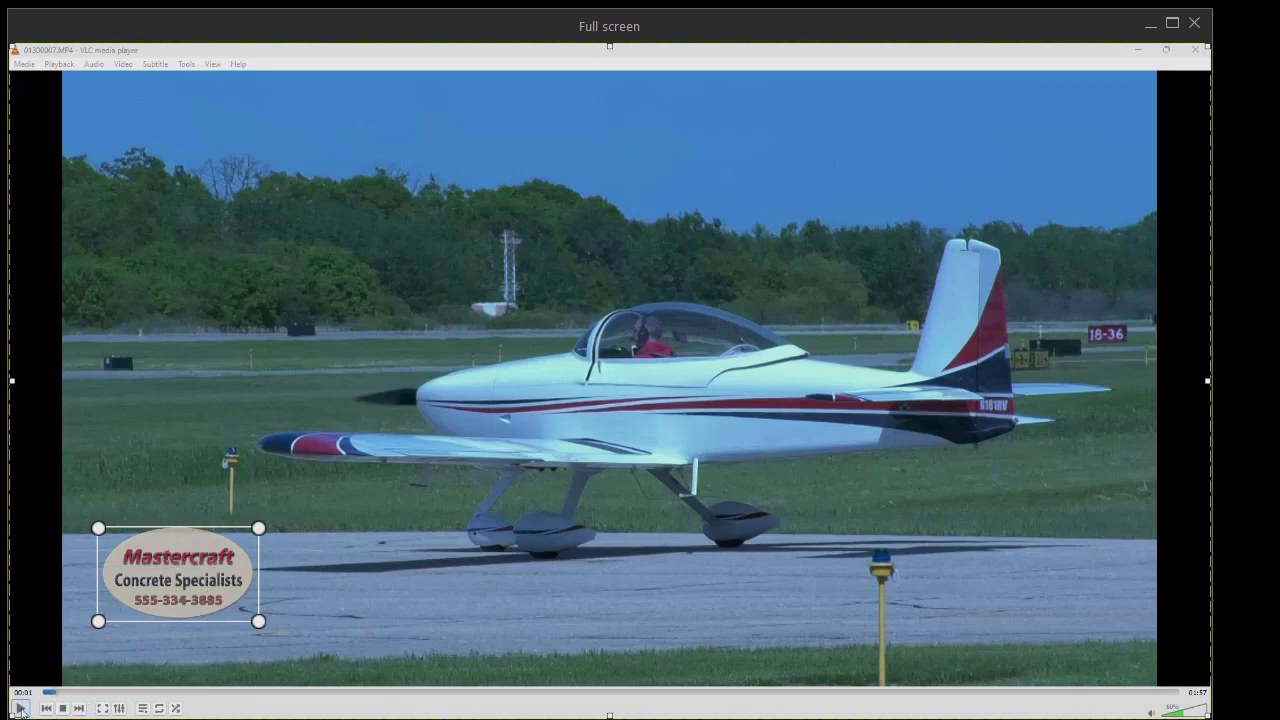
{"action": "left_click", "coordinate": [1195, 23]}
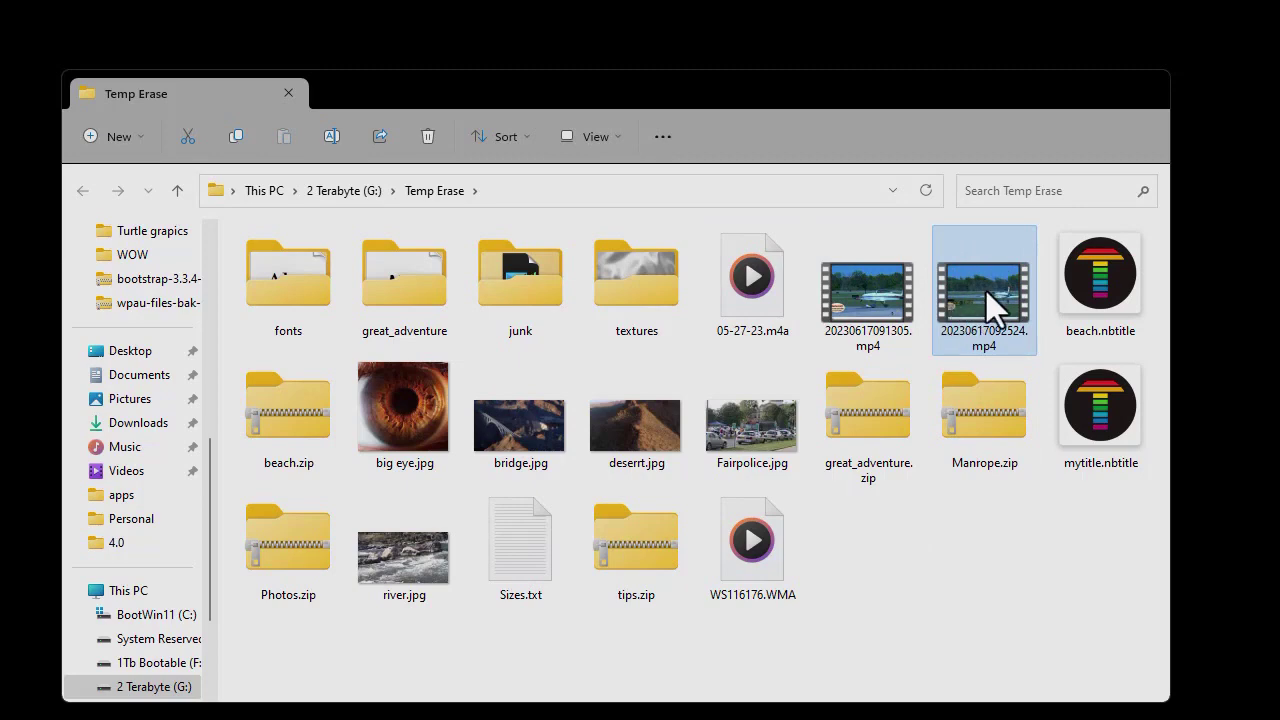
Close the Temp Erase folder window holding 20230617092524.mp4.
{"action": "left_click", "coordinate": [287, 93]}
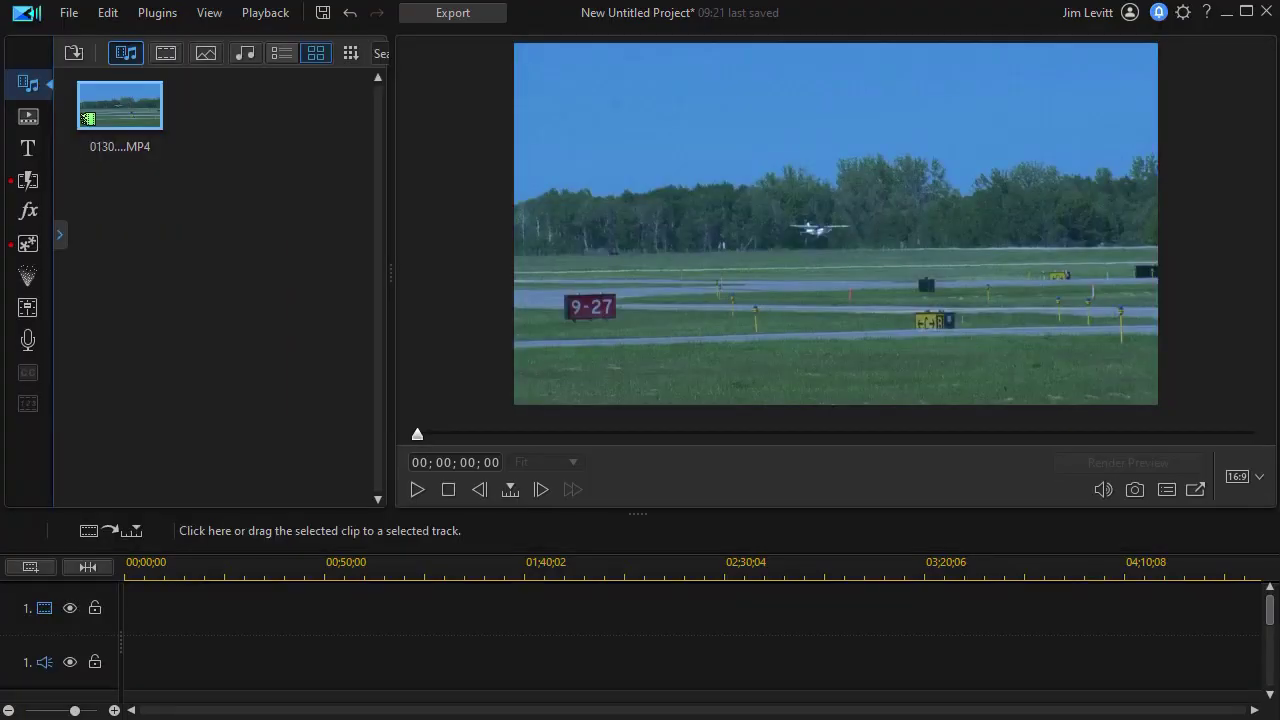
Import 20230617092524.mp4 into the PowerDirector media library.
{"action": "left_click", "coordinate": [260, 220]}
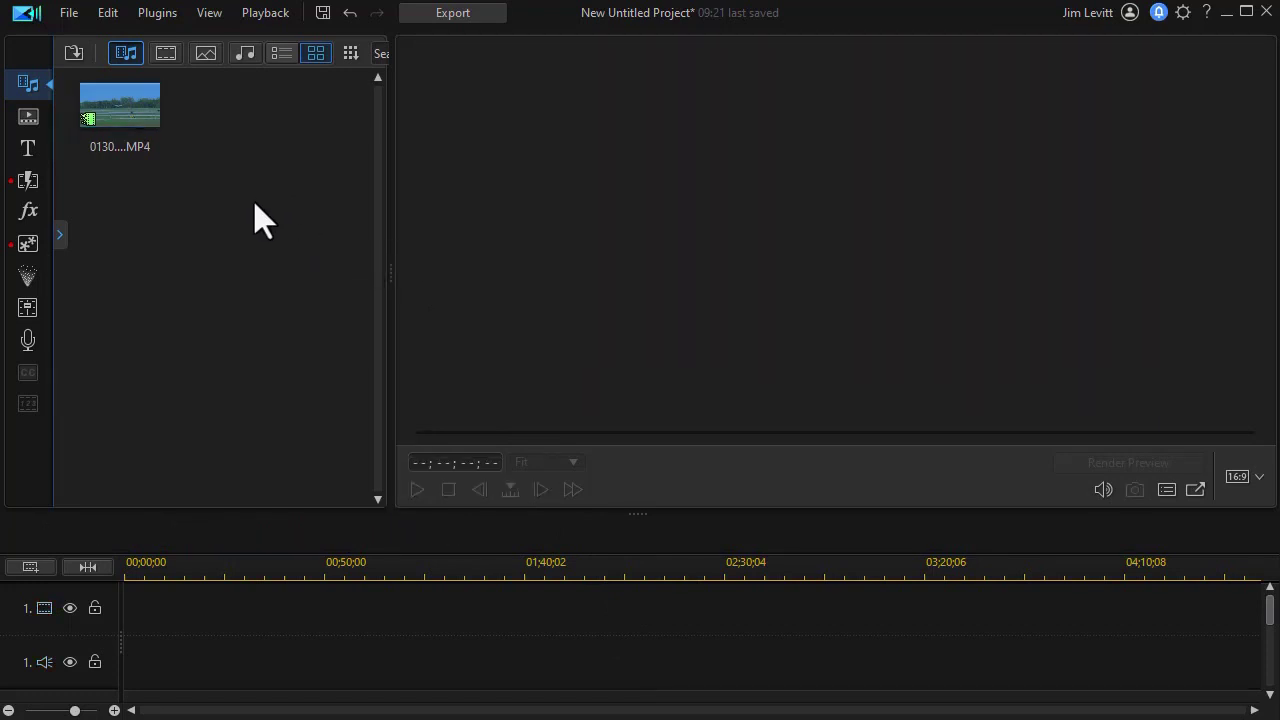
{"action": "double_click", "coordinate": [251, 205]}
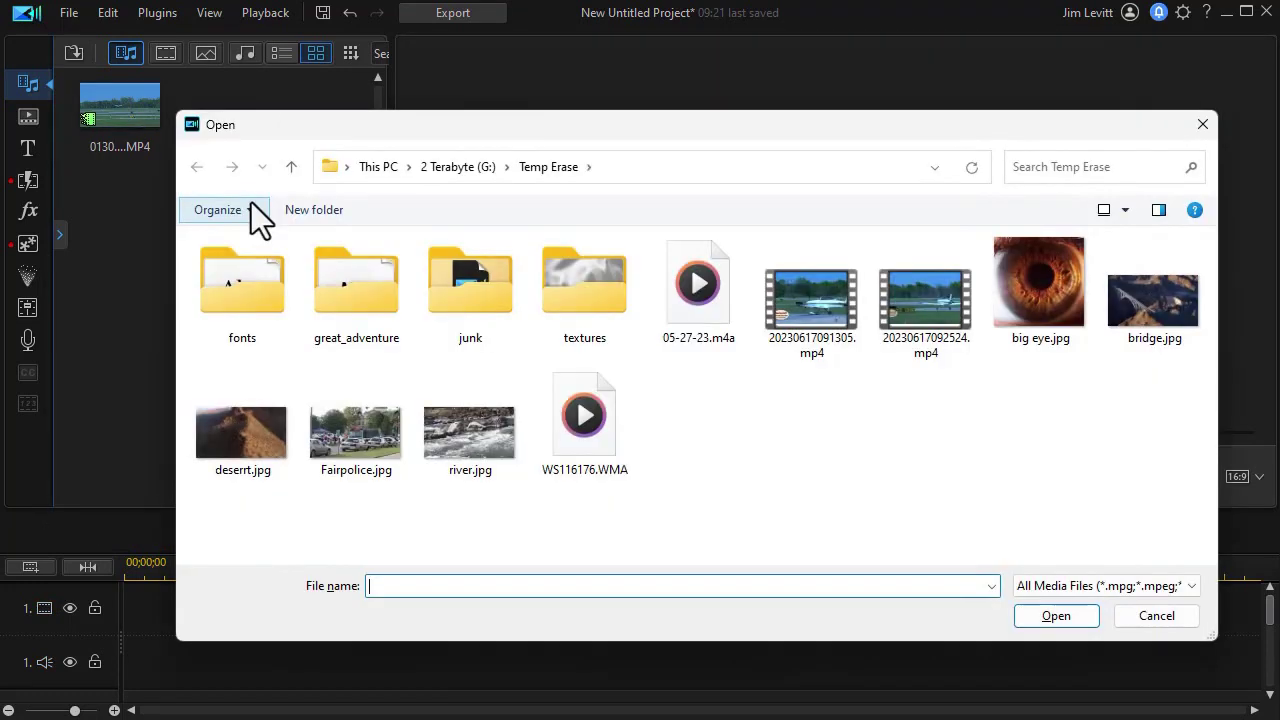
{"action": "left_click", "coordinate": [937, 311]}
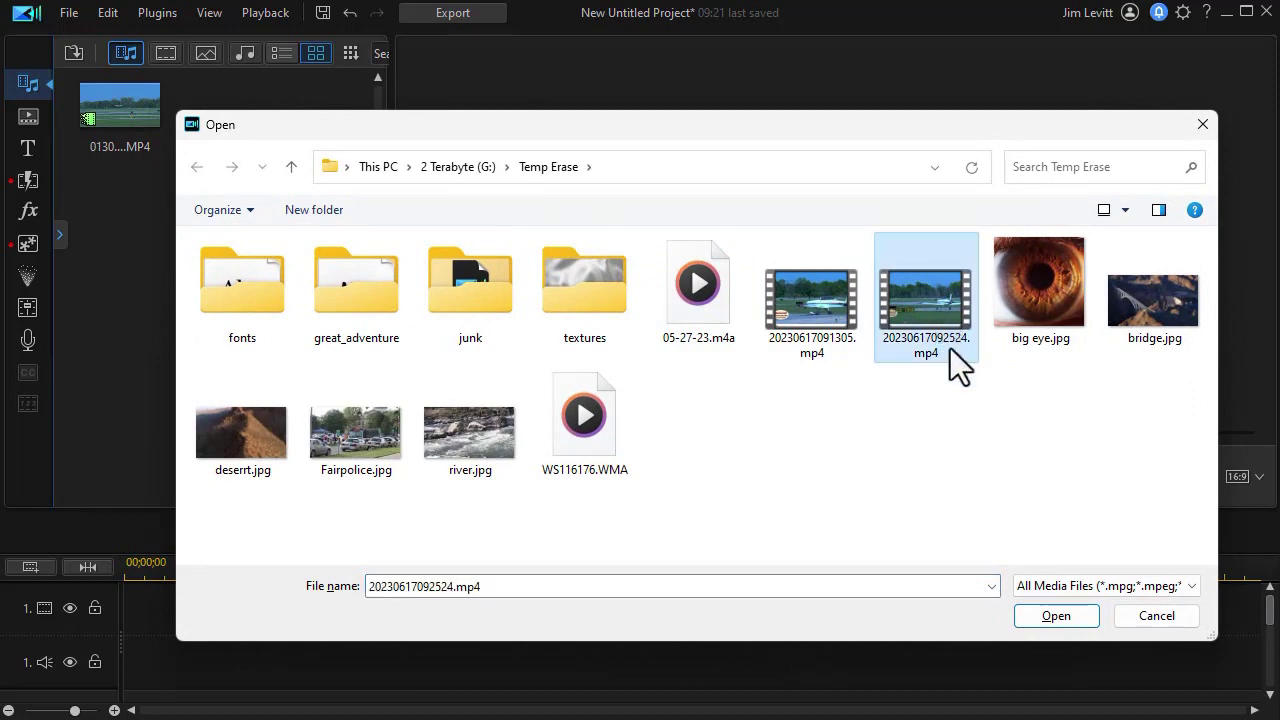
{"action": "left_click", "coordinate": [1066, 622]}
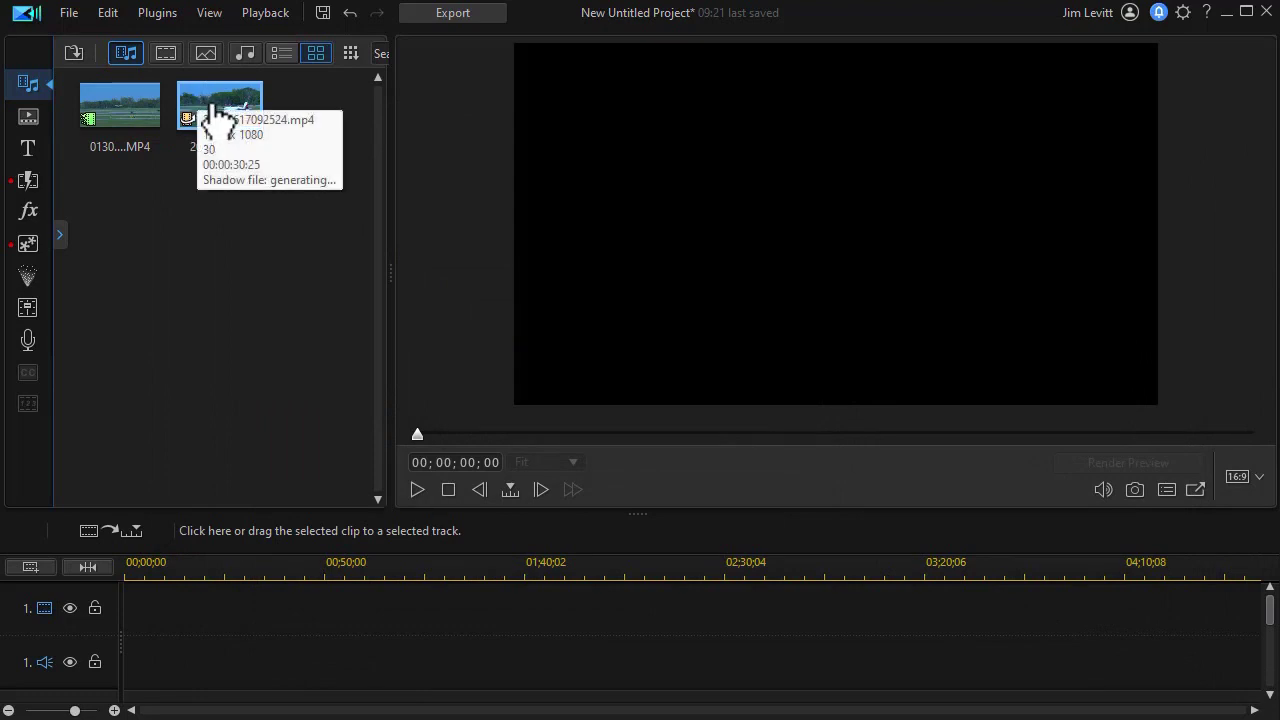
Place the clip at the start of track 1 and play it from about 4 s.
{"action": "left_click_drag", "start_coordinate": [183, 562], "coordinate": [171, 614]}
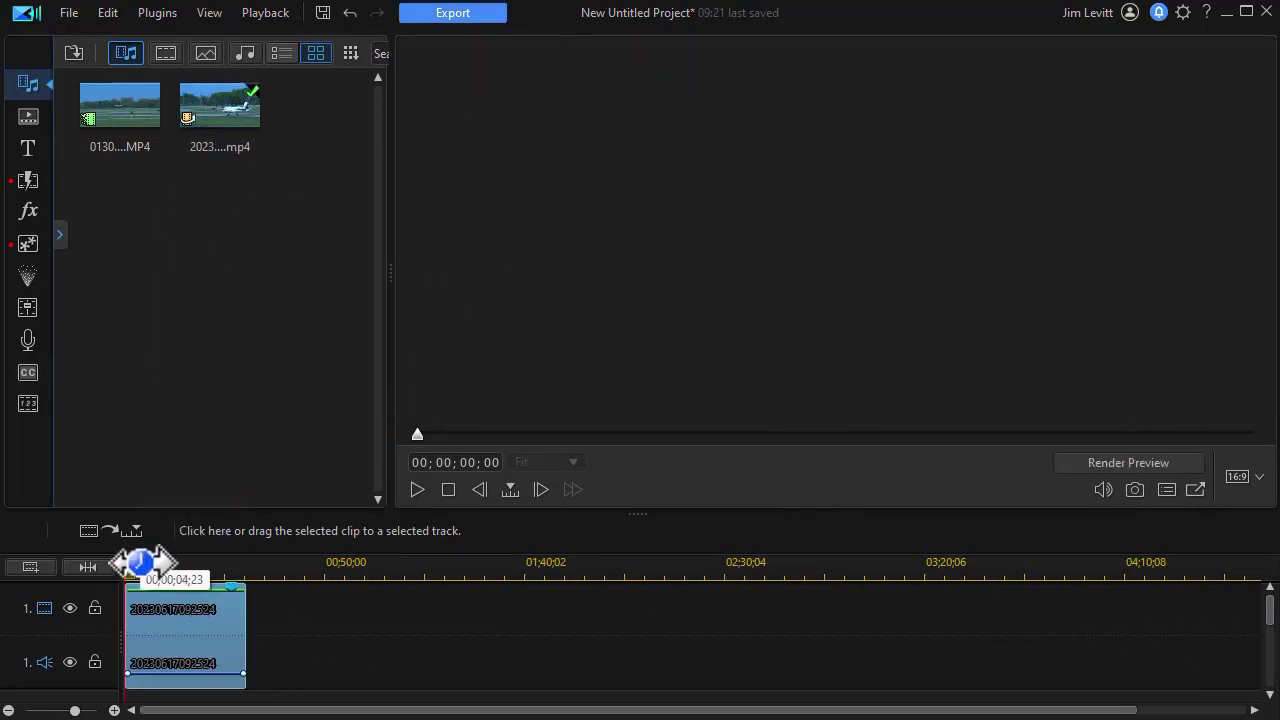
{"action": "left_click", "coordinate": [140, 566]}
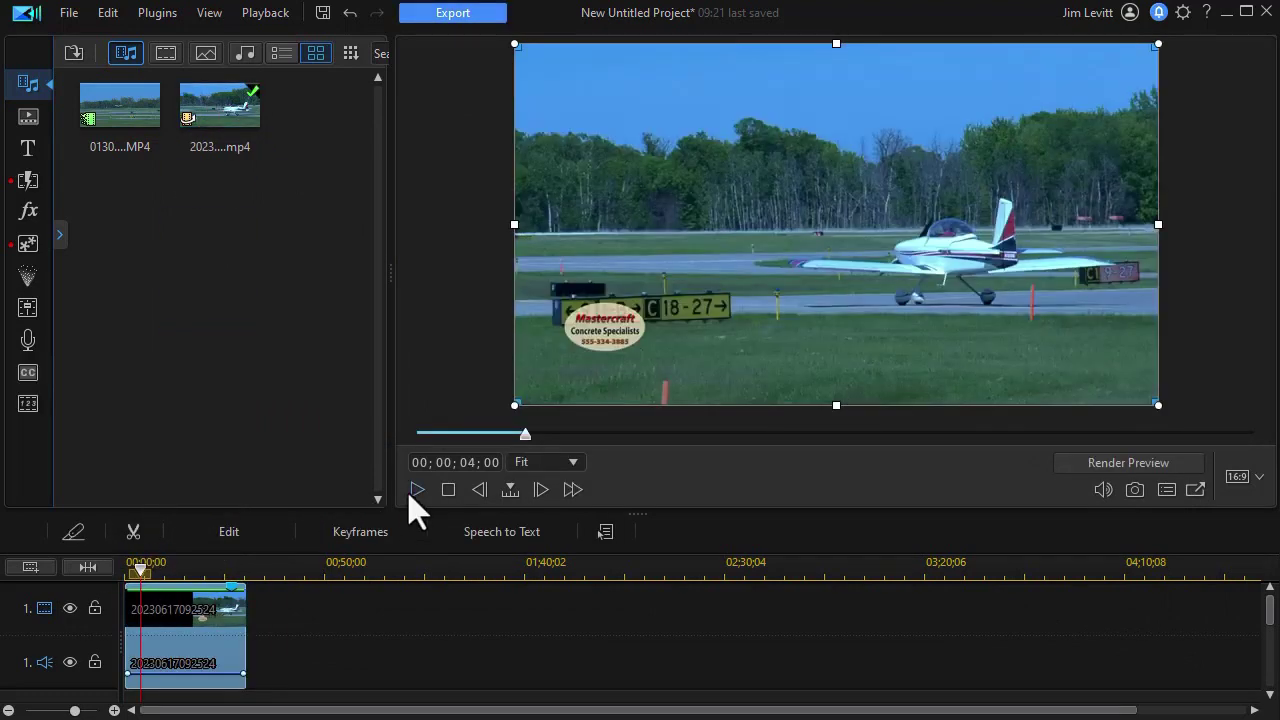
{"action": "left_click", "coordinate": [417, 489]}
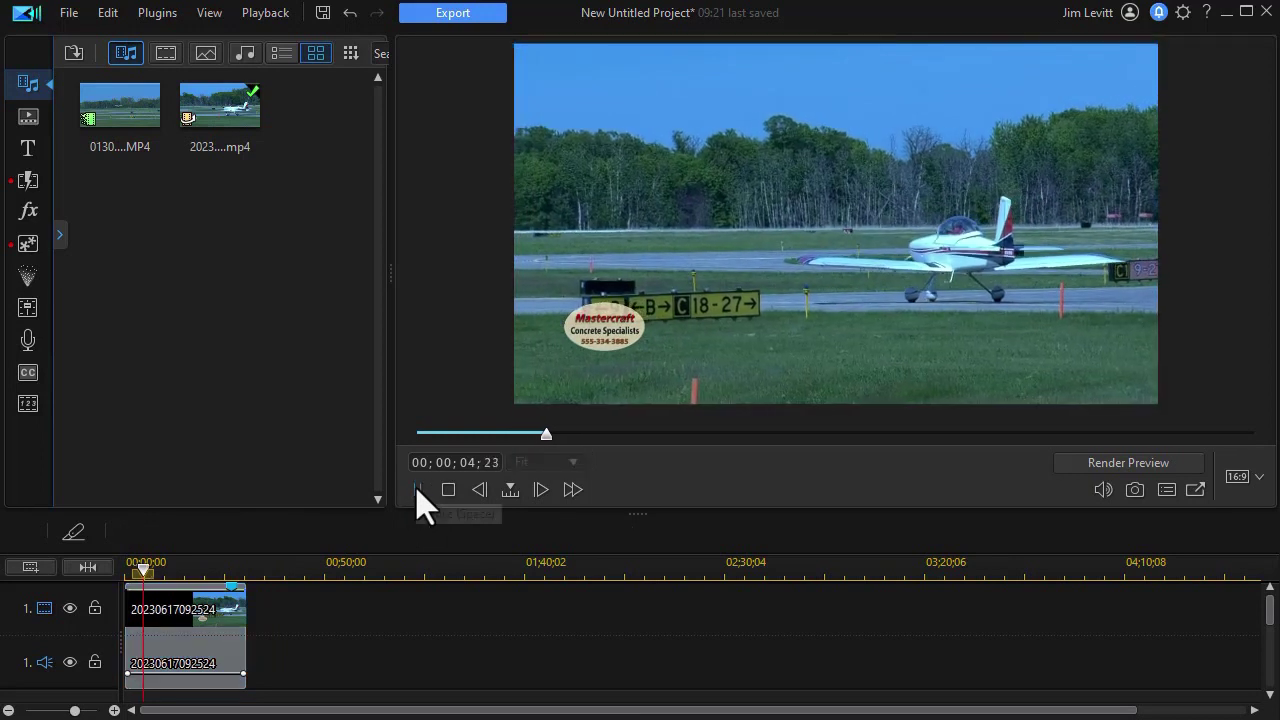